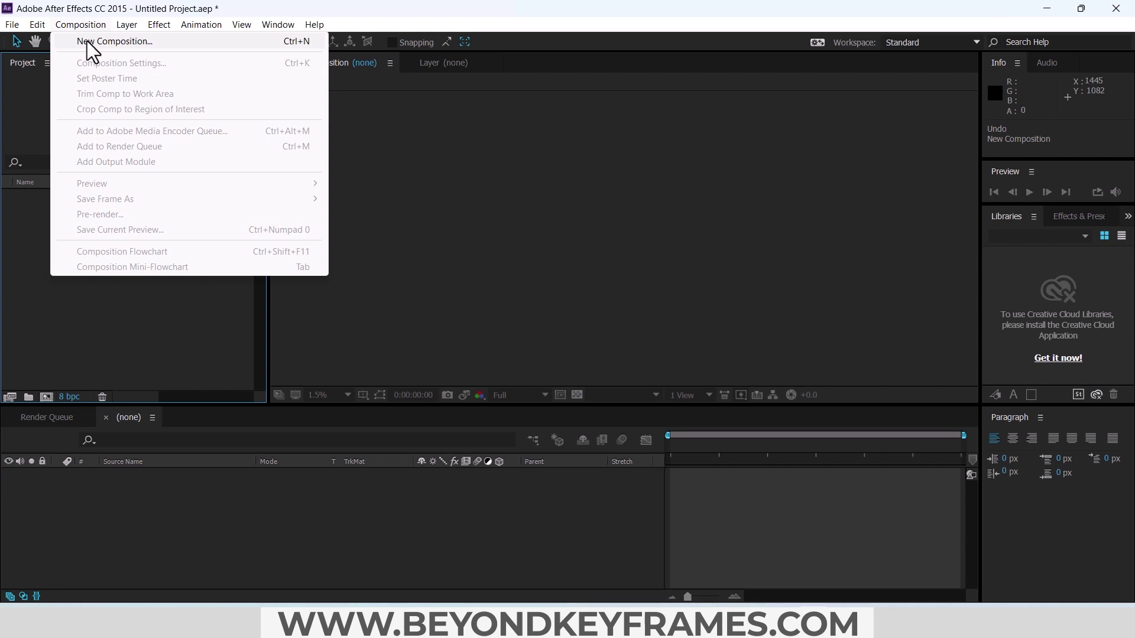
Create a new 'Smoke Transition' composition at 1920×1080, 30 fps, 6 seconds long.
left_click(87, 40)
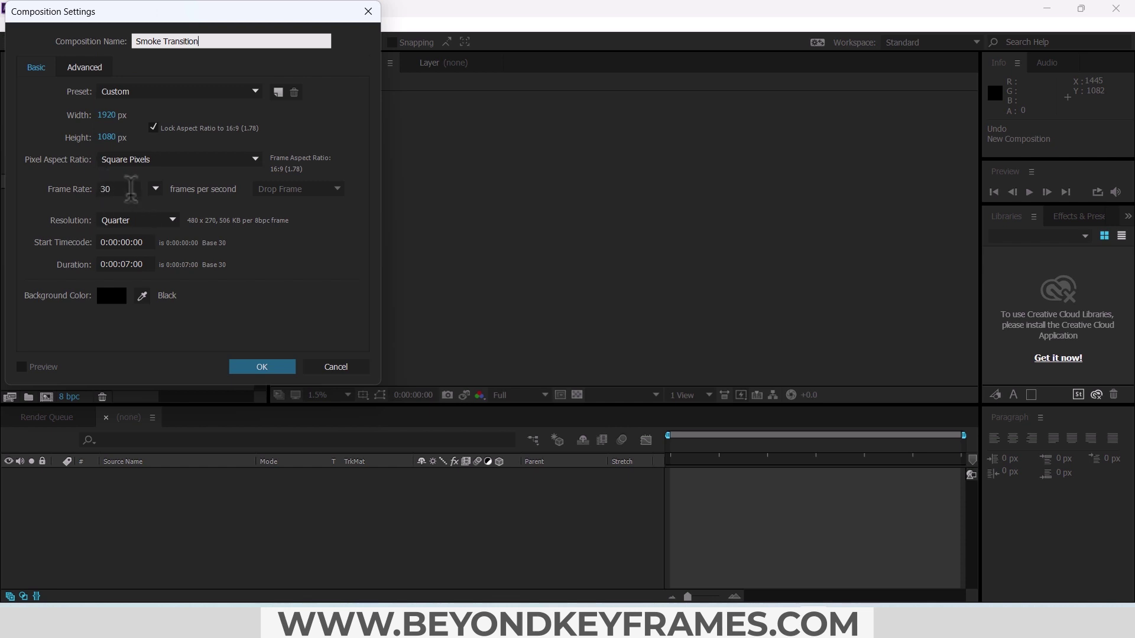
left_click(126, 264)
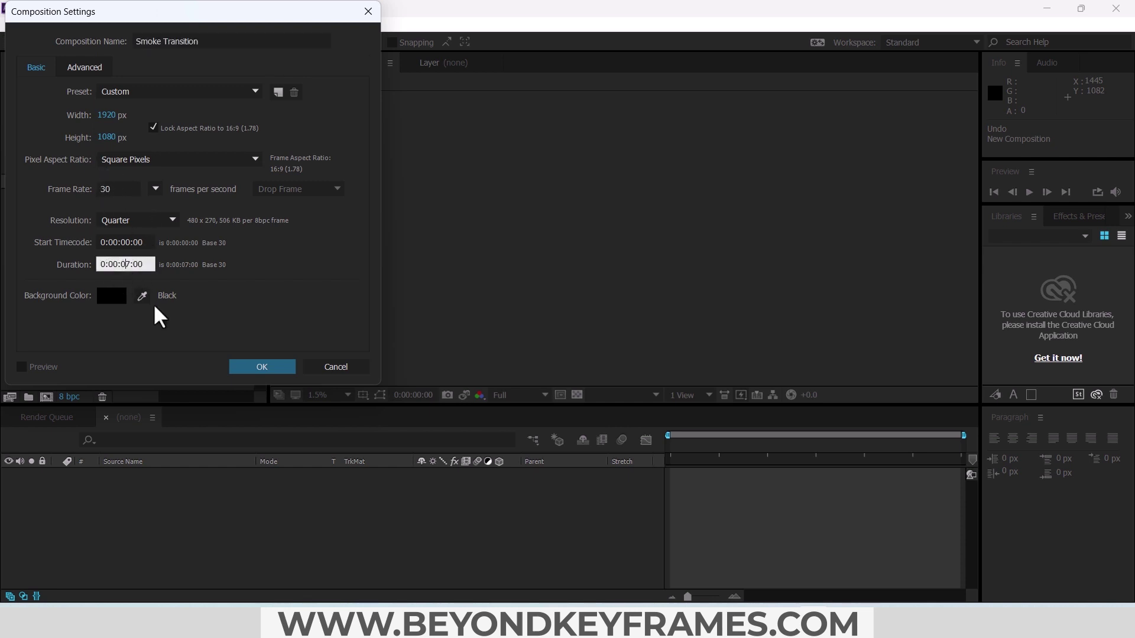
key("Return")
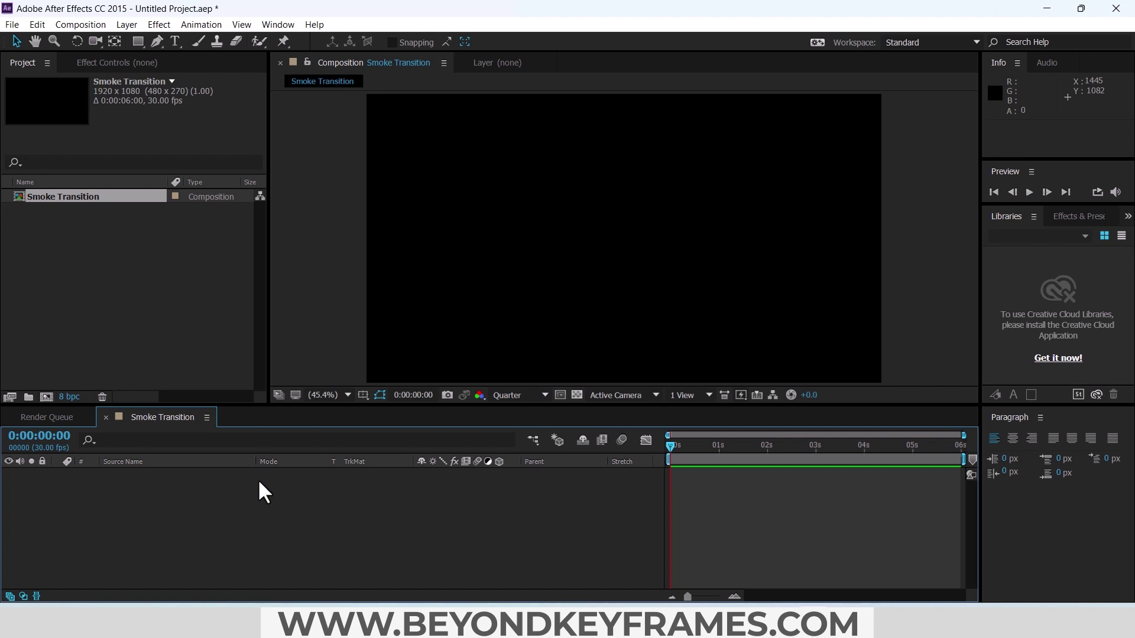
Search Pexels videos for 'smoke' and bring the pink smoke clip into the project.
left_click(653, 625)
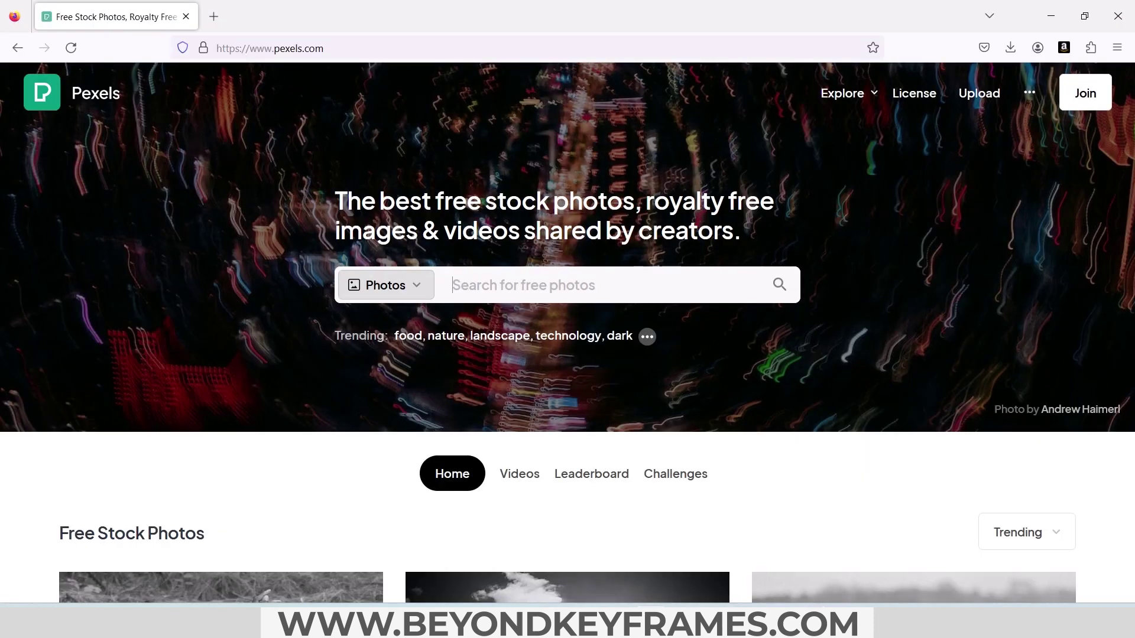
left_click(402, 290)
left_click(387, 355)
left_click(464, 290)
type("smoke")
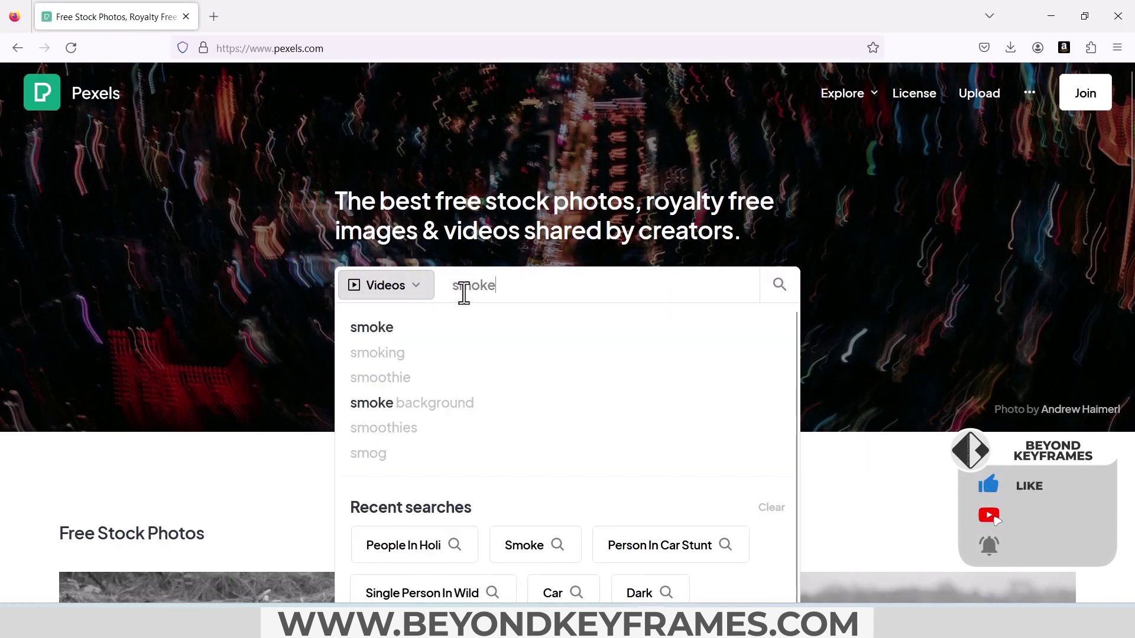
key("Return")
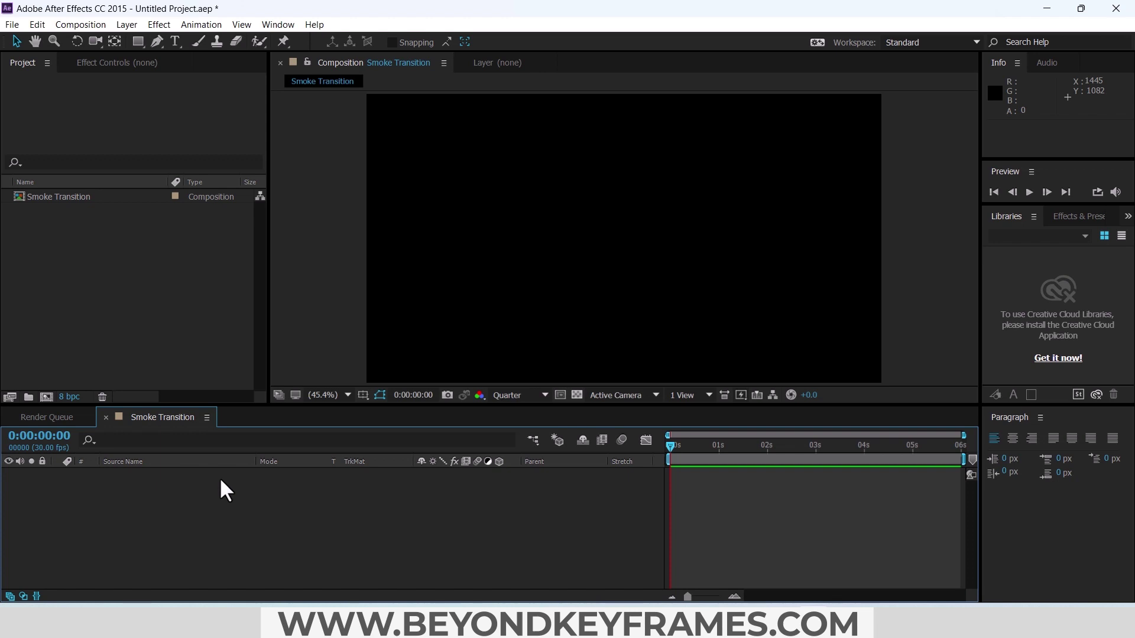
left_click(92, 318)
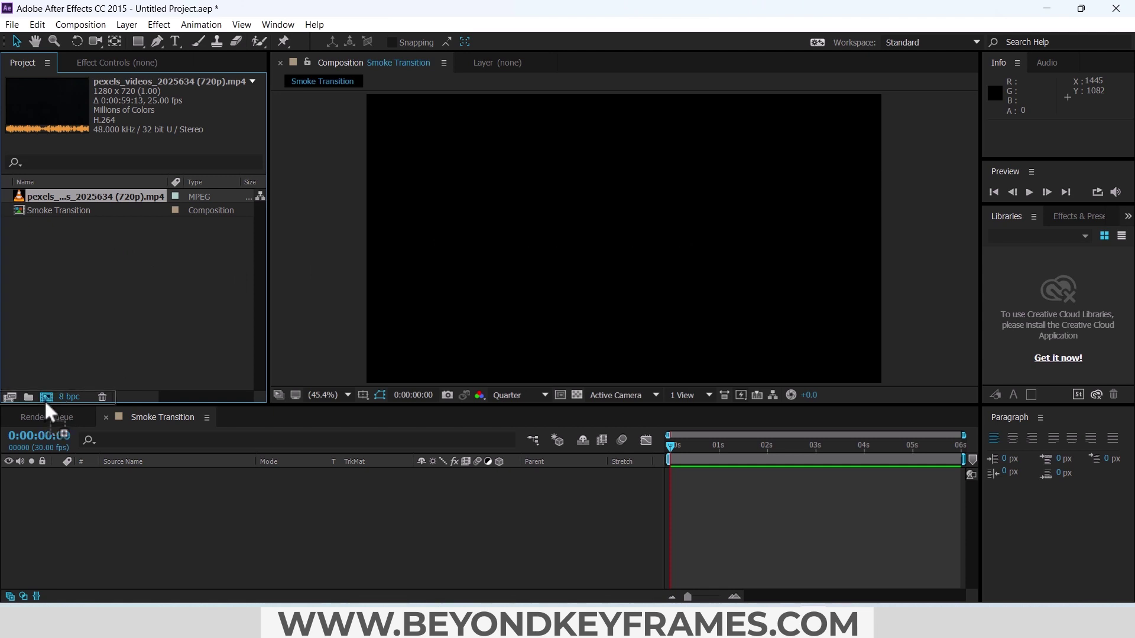
Make a comp from the pink smoke clip and resize it to 1920×1080, aspect ratio unlocked.
left_click_drag(44, 399, 46, 398)
key("ctrl+k")
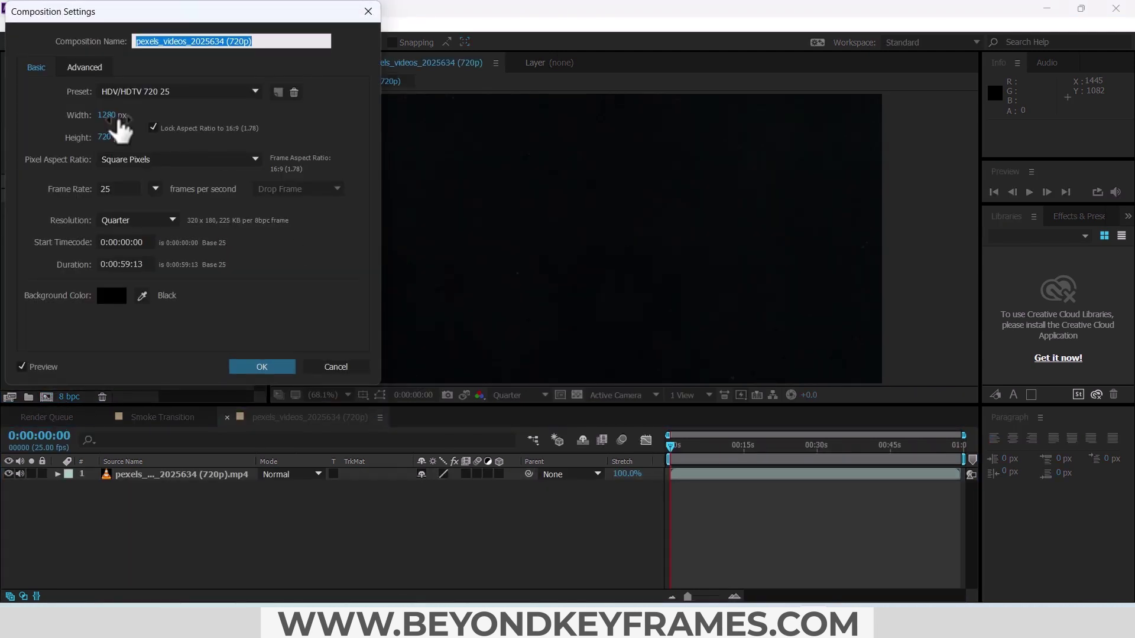
left_click(112, 116)
left_click(153, 128)
left_click(113, 116)
type("1920")
key("Tab")
type("2")
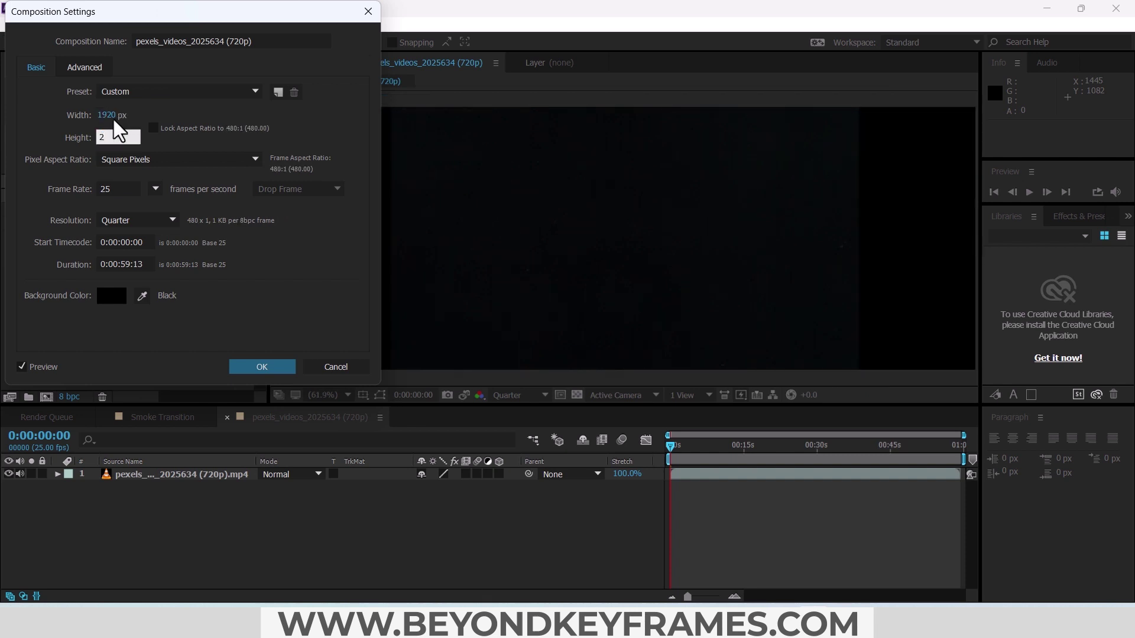
type("080")
key("Return")
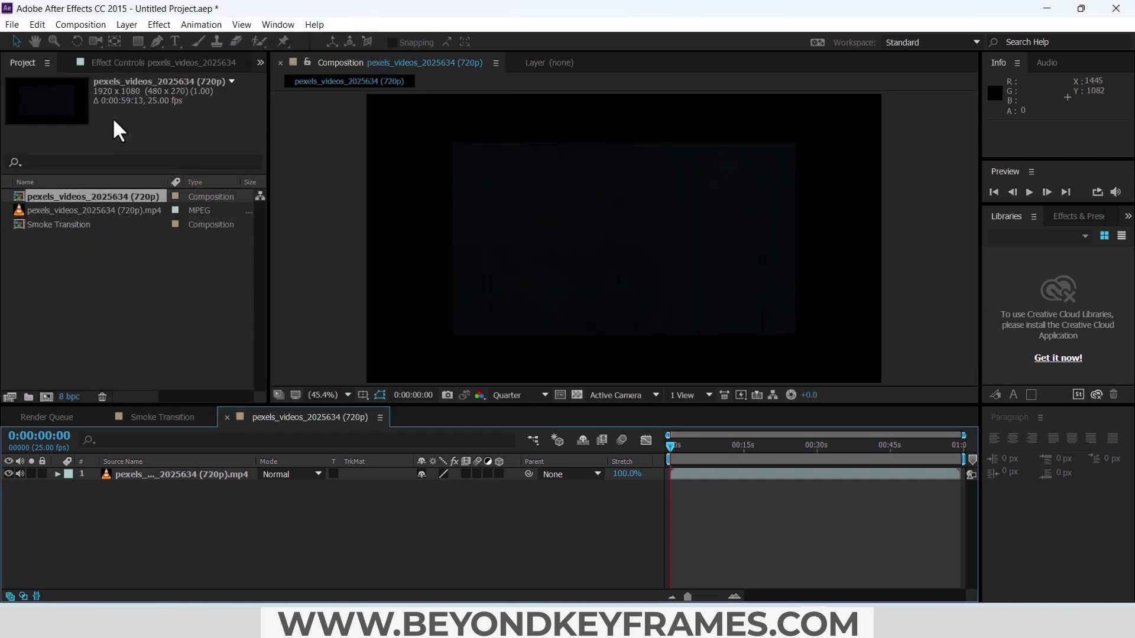
scroll(470, 268, "down", 2)
Scale the smoke layer to 150% and set the viewer to Fit at Full resolution.
left_click(243, 476)
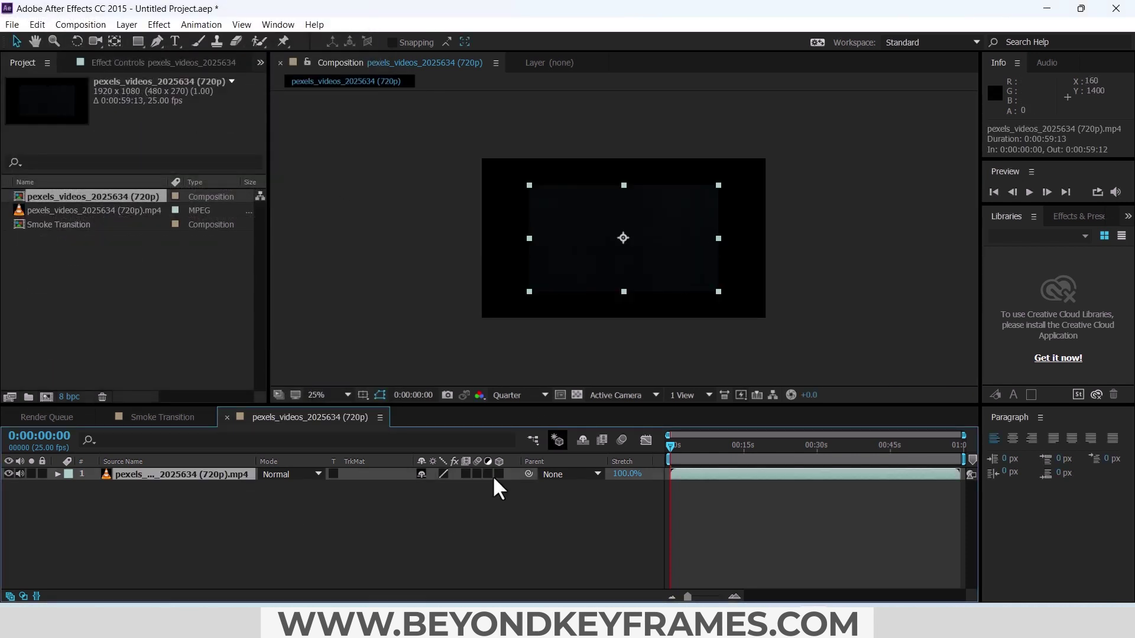
mouse_move(683, 450)
left_mouse_down()
mouse_move(708, 447)
mouse_move(675, 446)
left_mouse_up()
key("s")
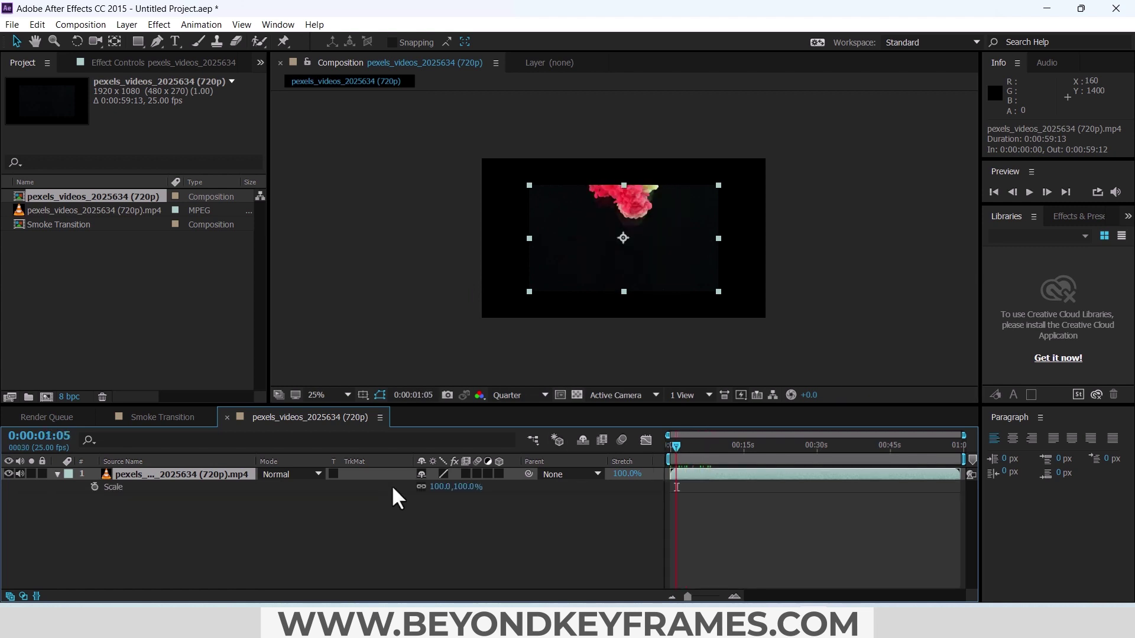
left_click_drag(438, 488, 475, 486)
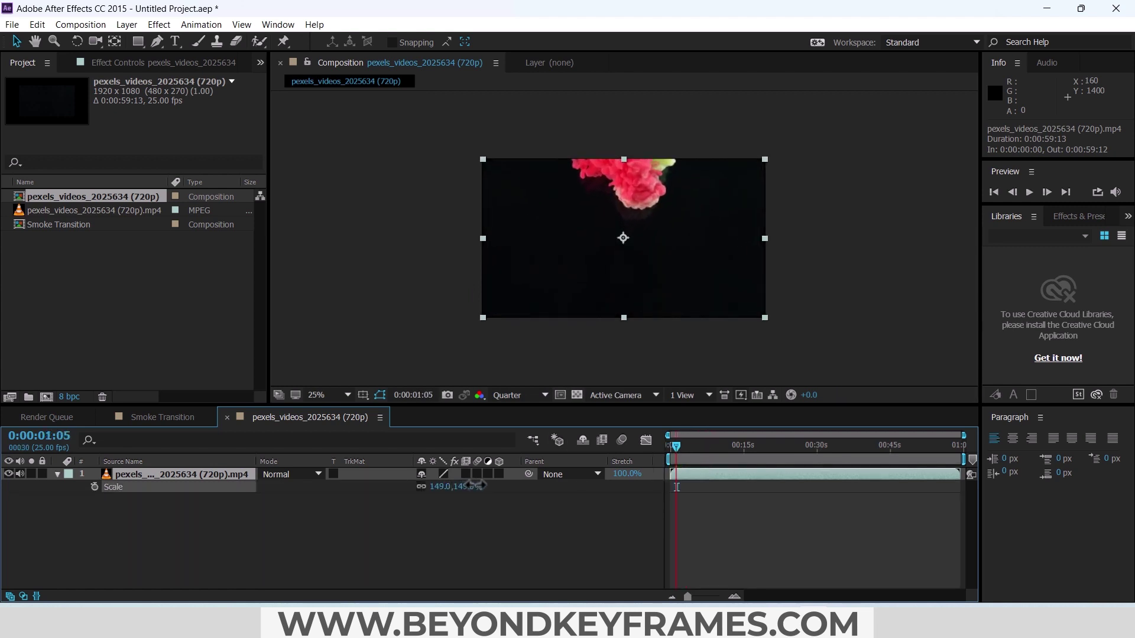
left_click(317, 395)
left_click(328, 140)
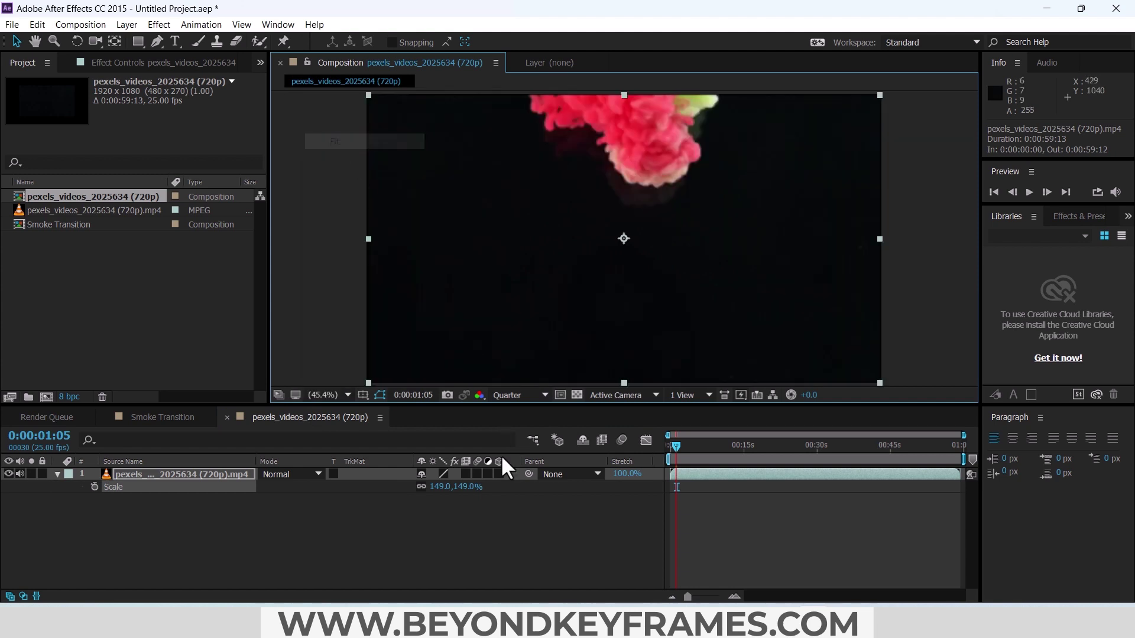
left_click(467, 487)
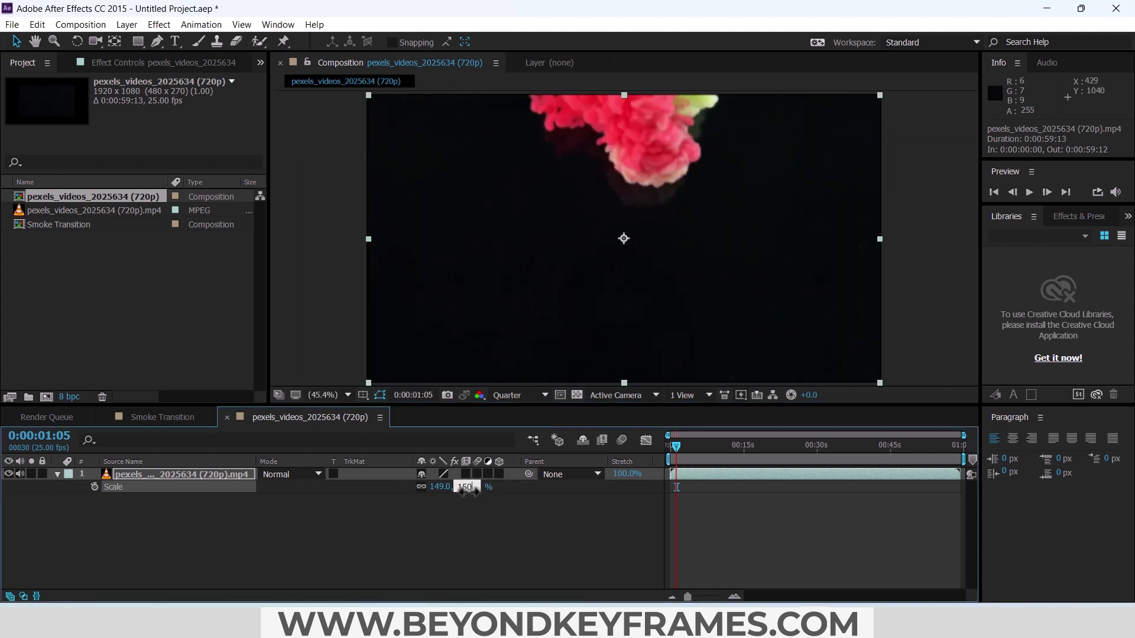
type("150")
left_click(514, 394)
left_click(520, 410)
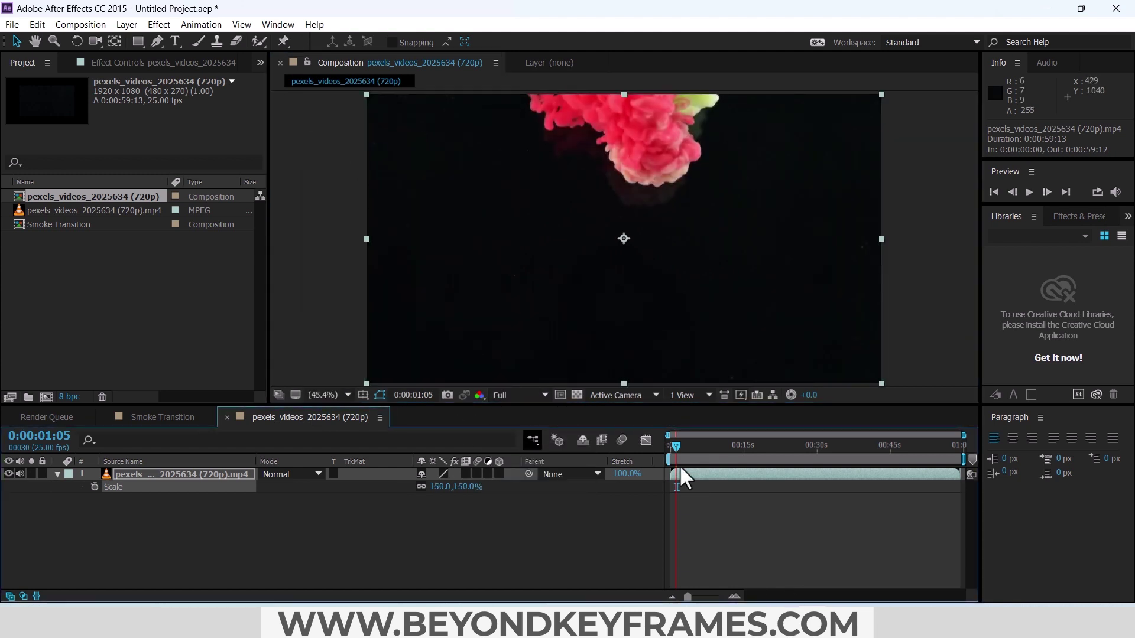
Enlarge the smoke to 268% and shift it up-left so pink smoke fills the frame.
left_click_drag(674, 447, 767, 447)
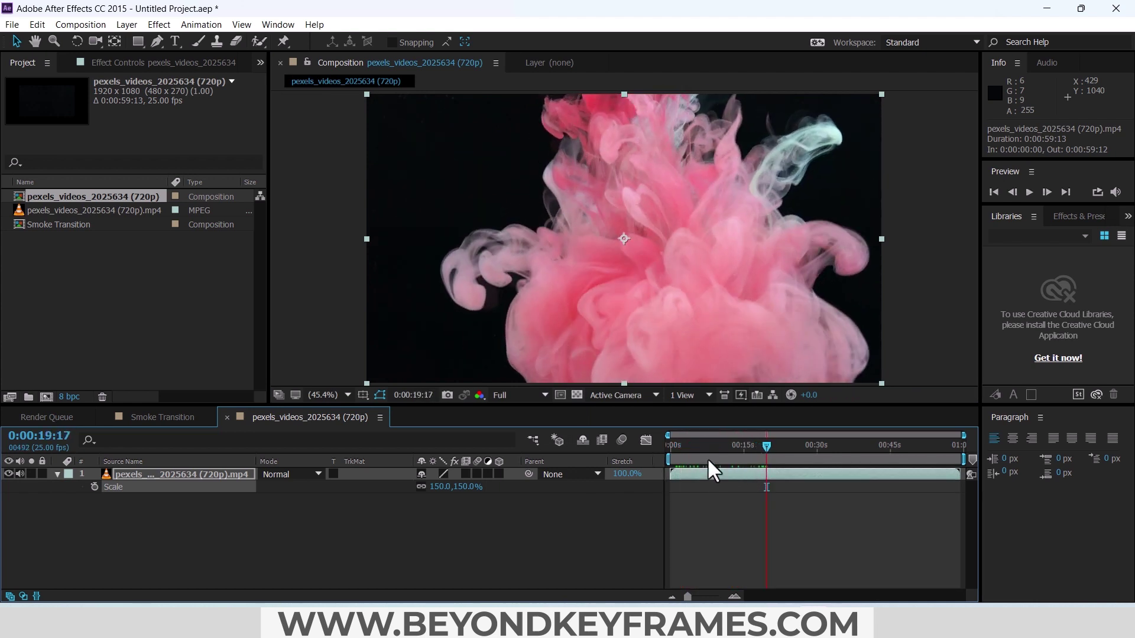
left_click_drag(461, 488, 517, 484)
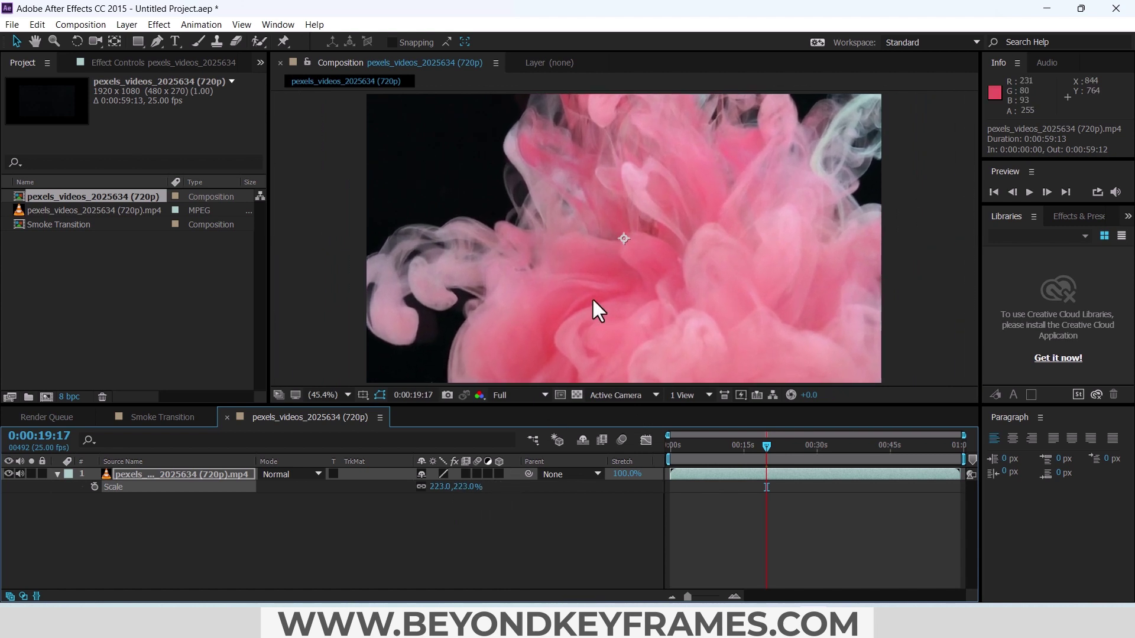
scroll(591, 297, "down", 2)
left_click_drag(629, 299, 592, 267)
left_click_drag(451, 487, 491, 486)
left_click_drag(636, 302, 619, 275)
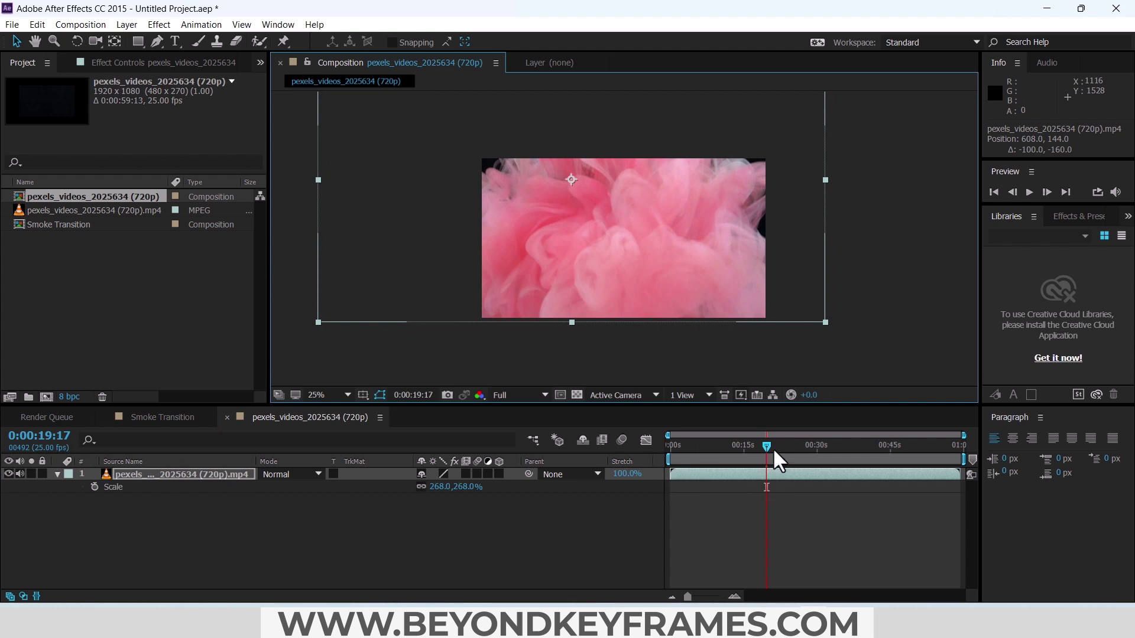
left_click_drag(766, 445, 768, 445)
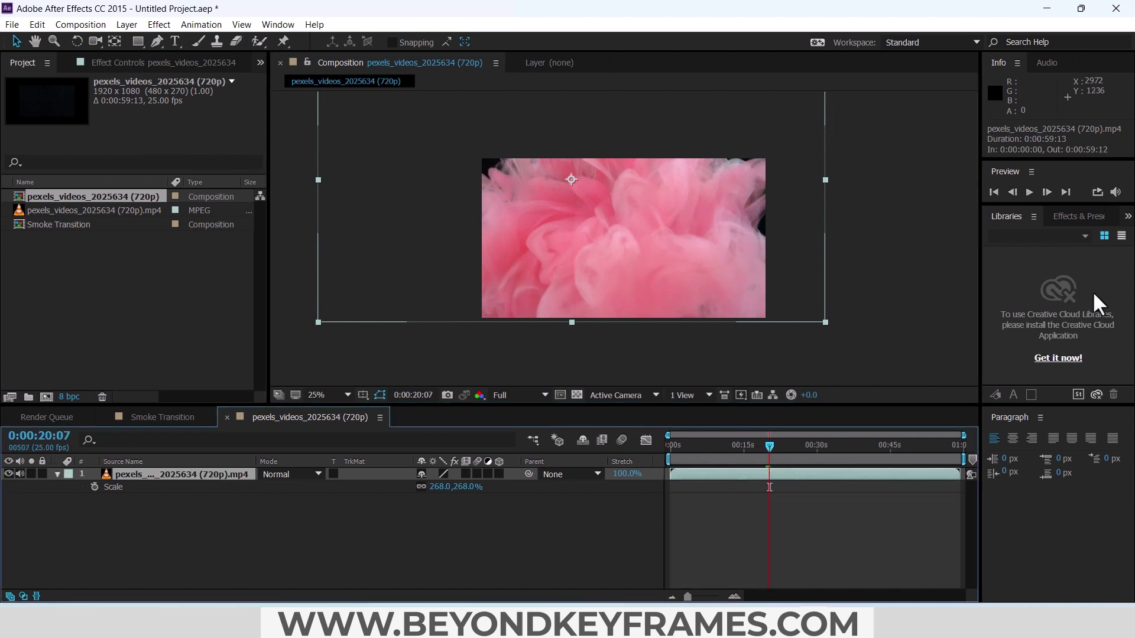
Apply the Black & White effect to the smoke layer.
left_click(1089, 219)
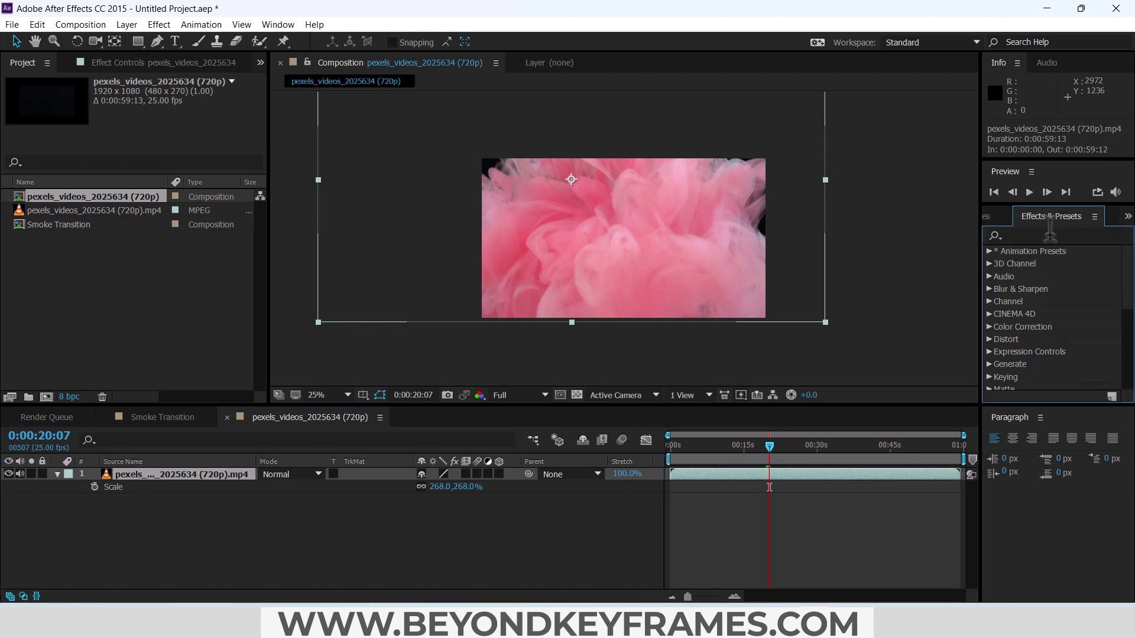
left_click(1049, 235)
type("black")
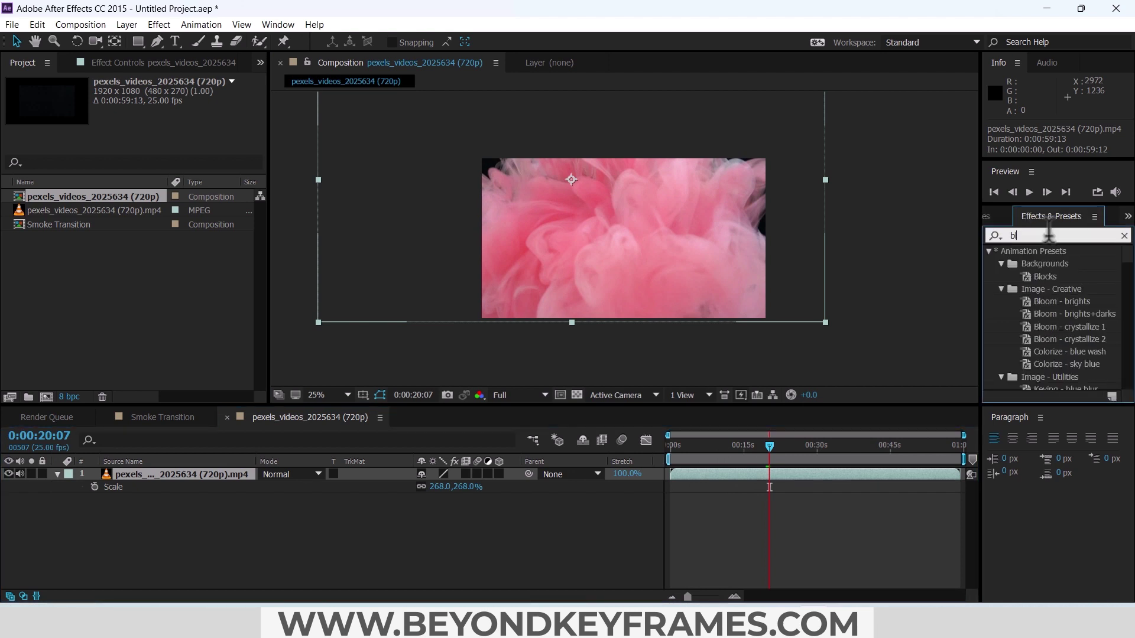
left_click_drag(1037, 297, 739, 478)
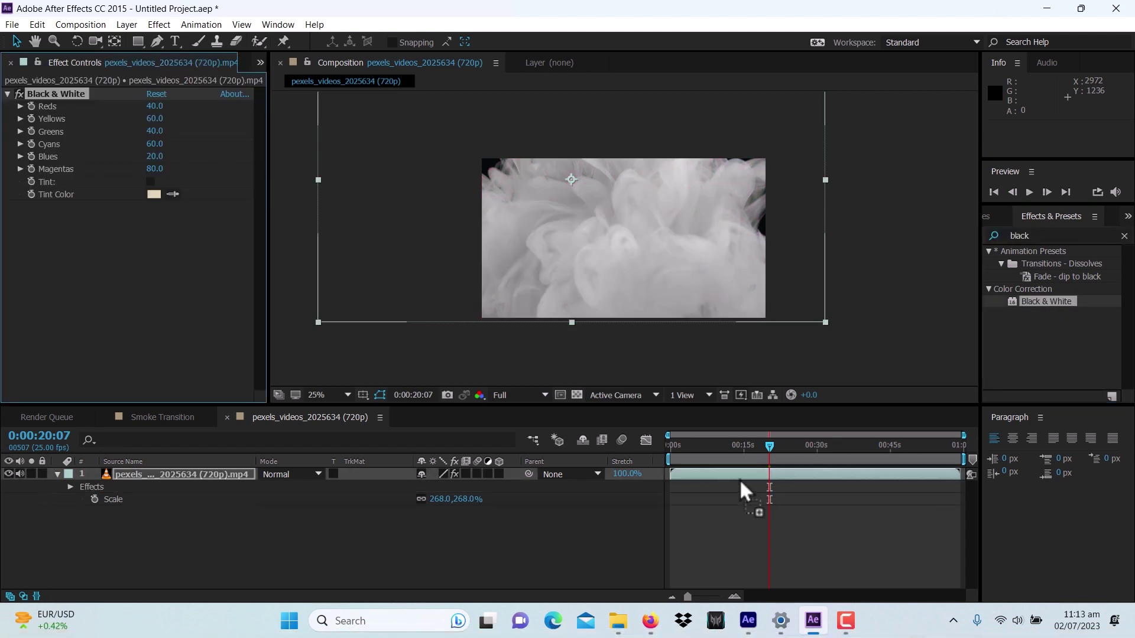
Apply the Invert effect to the smoke layer.
left_click(1049, 236)
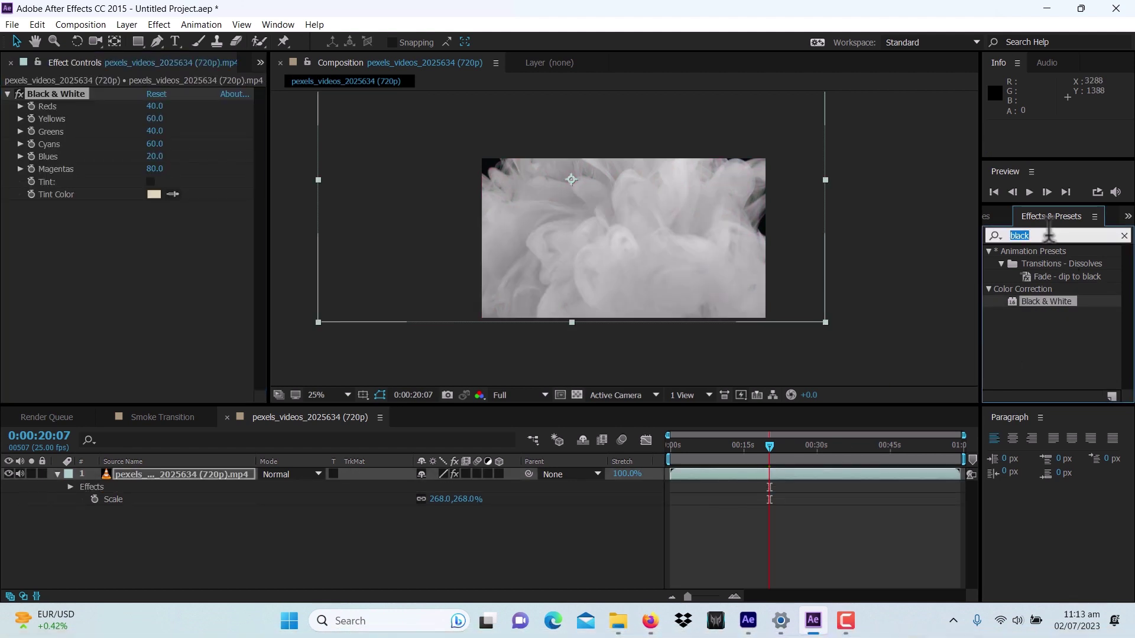
type("inver")
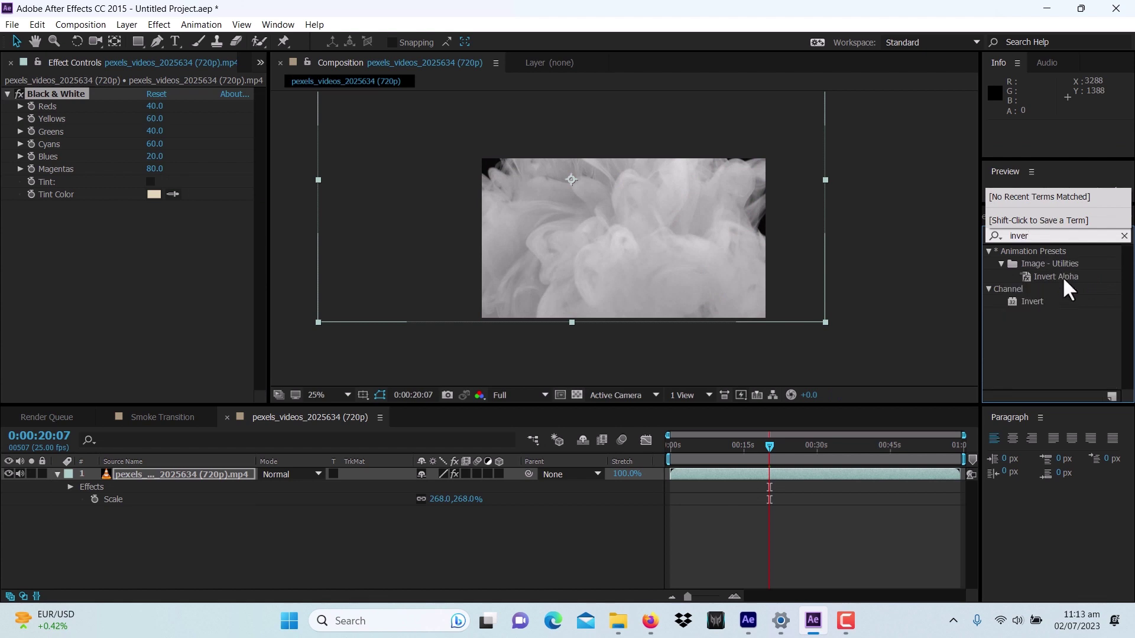
left_click_drag(1033, 296, 717, 474)
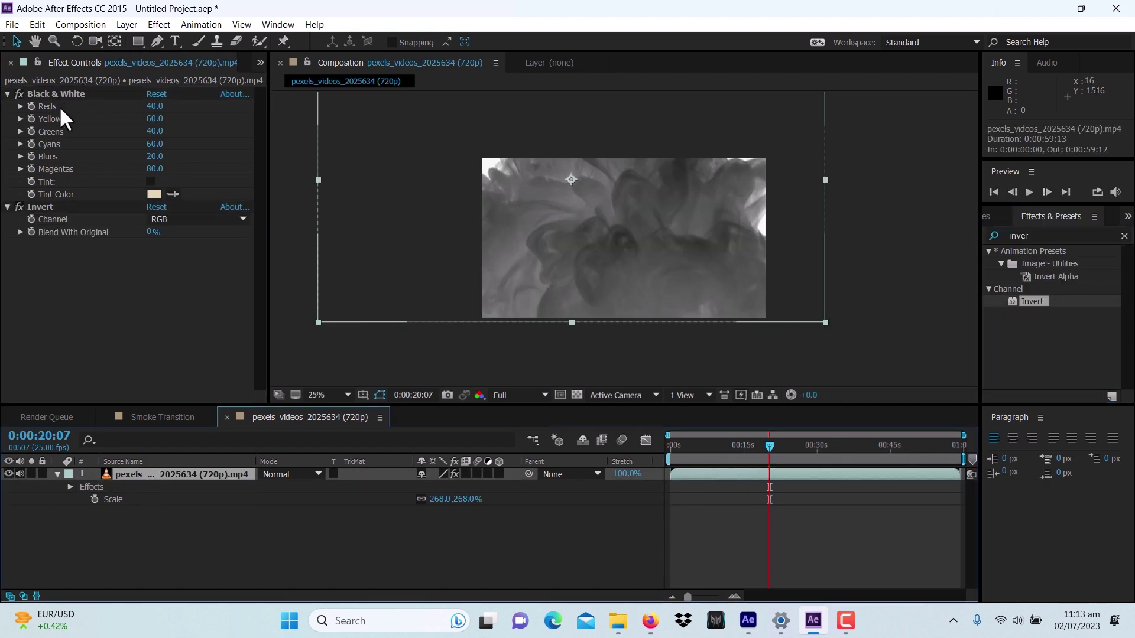
Set Black & White Reds to -135, Yellows to 104 and Greens to 100.
left_click(156, 106)
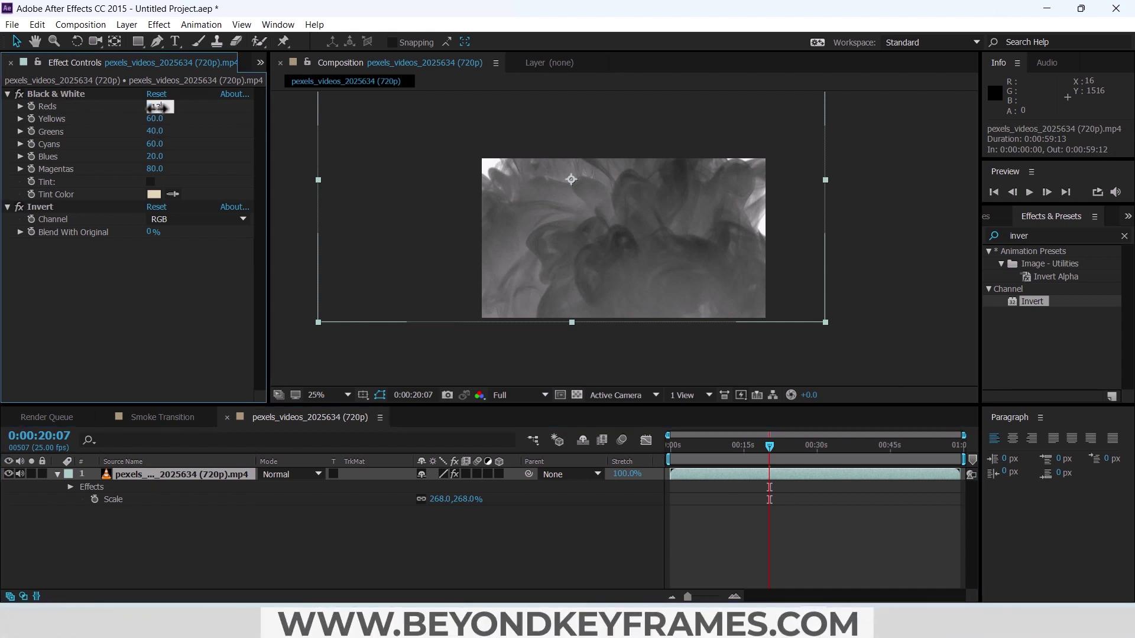
type("-135")
key("Return")
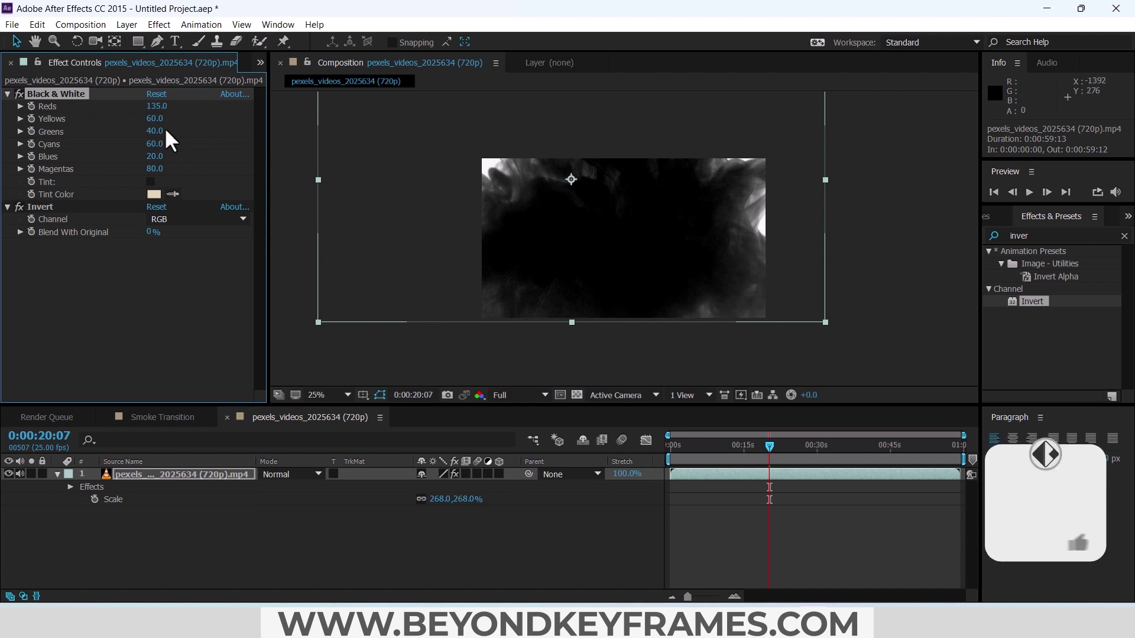
left_click_drag(156, 123, 183, 120)
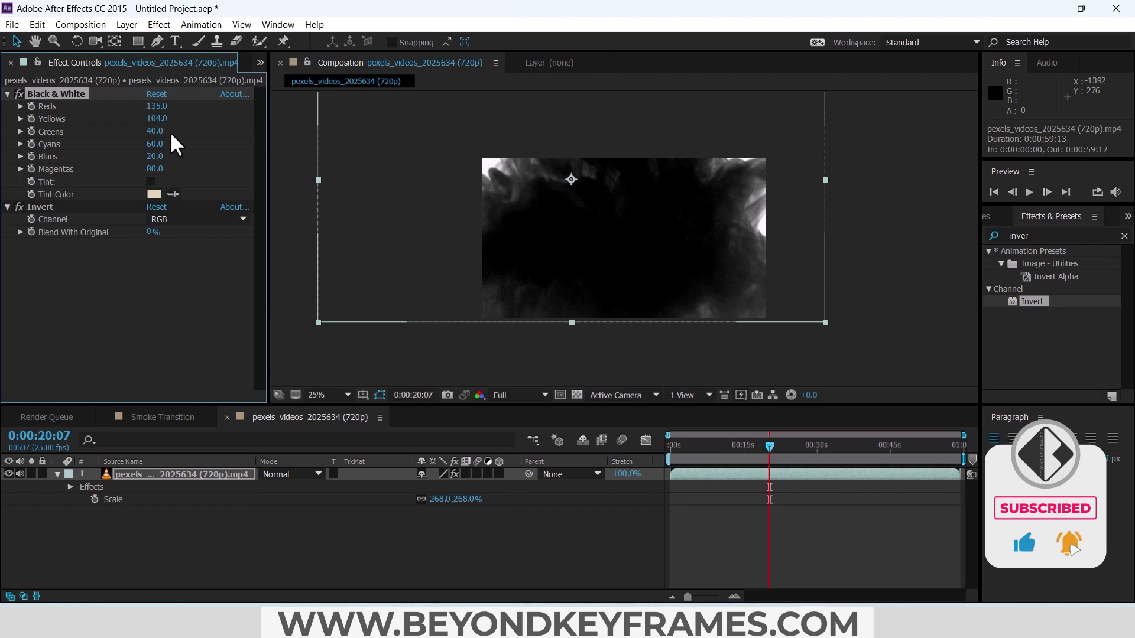
left_click(154, 131)
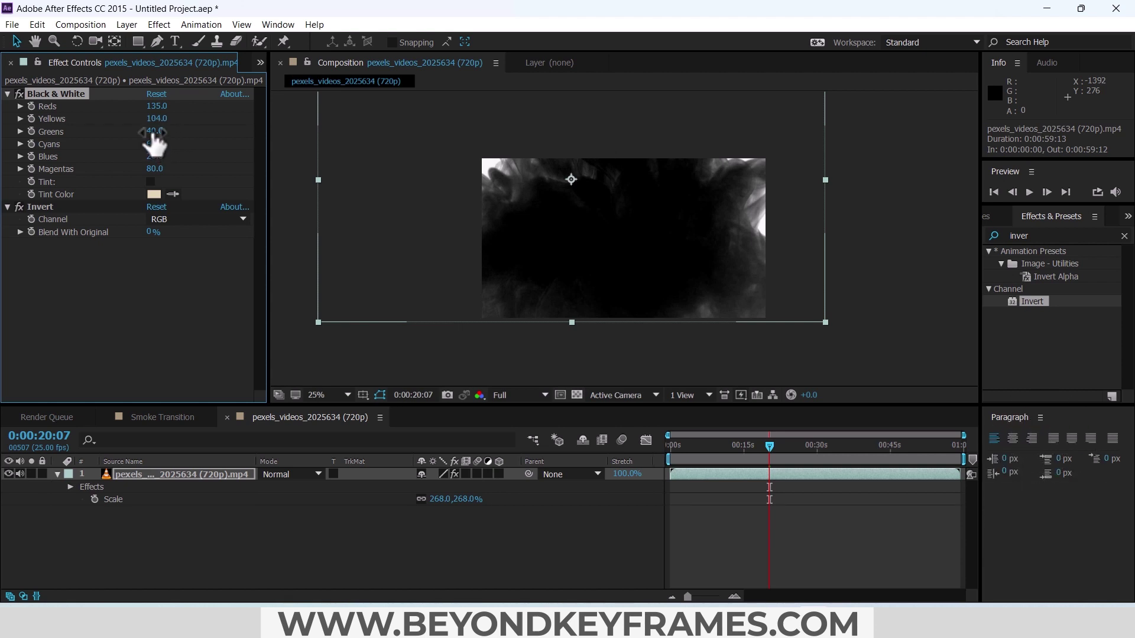
type("100")
key("Return")
Collapse the effect and preview the darkened smoke footage from the start.
left_click(654, 456)
key("Home")
key("space")
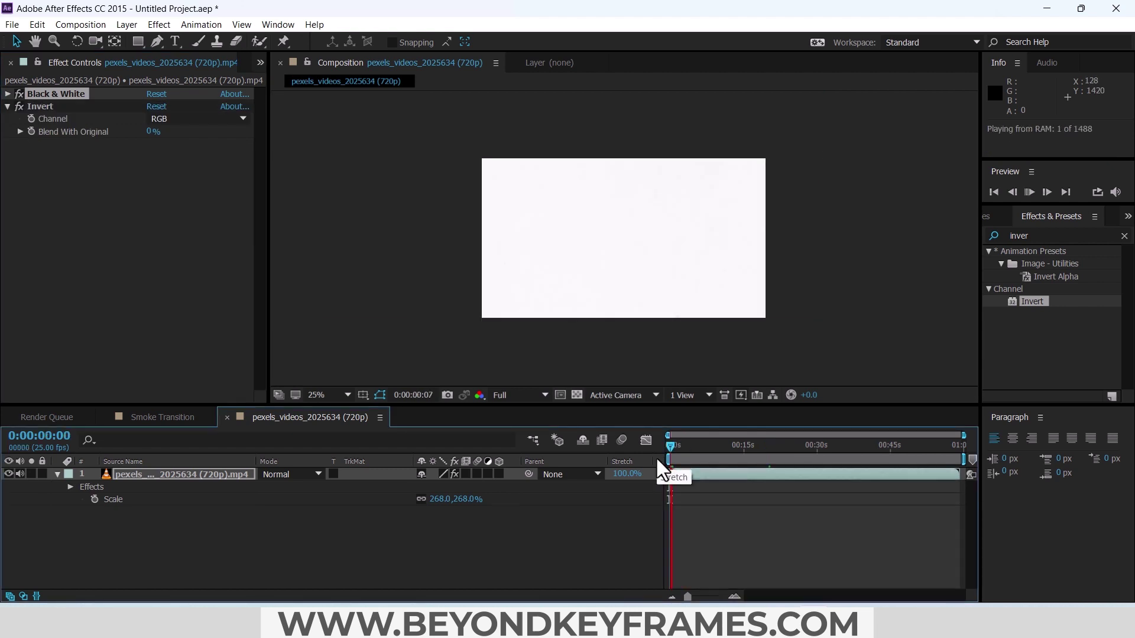
left_click_drag(679, 457, 765, 454)
Split the smoke layer at 0:00:19:06 and delete the part after the cut.
left_click(765, 475)
key("ctrl+shift+d")
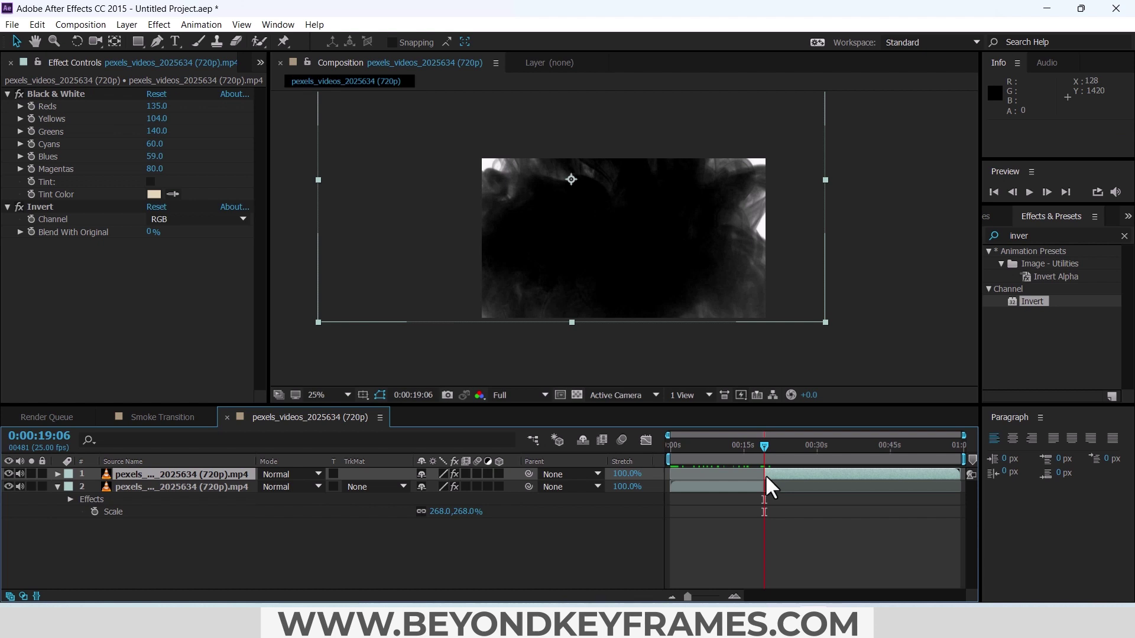
key("Delete")
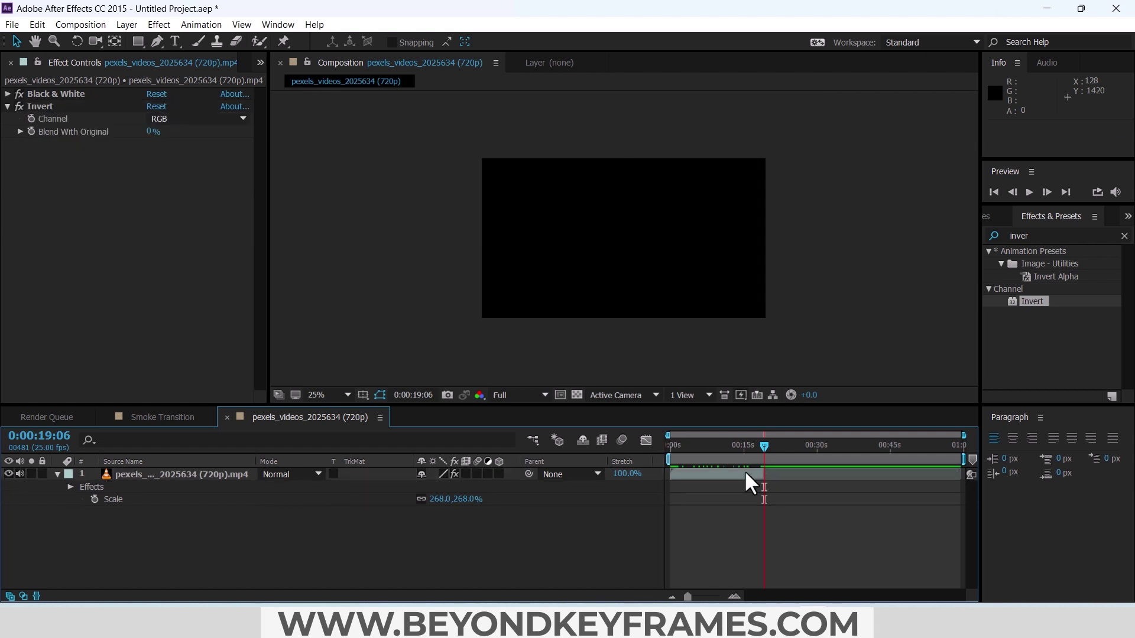
Time-stretch the smoke layer to a new duration of 0:00:04:06.
right_click(745, 473)
mouse_move(796, 136)
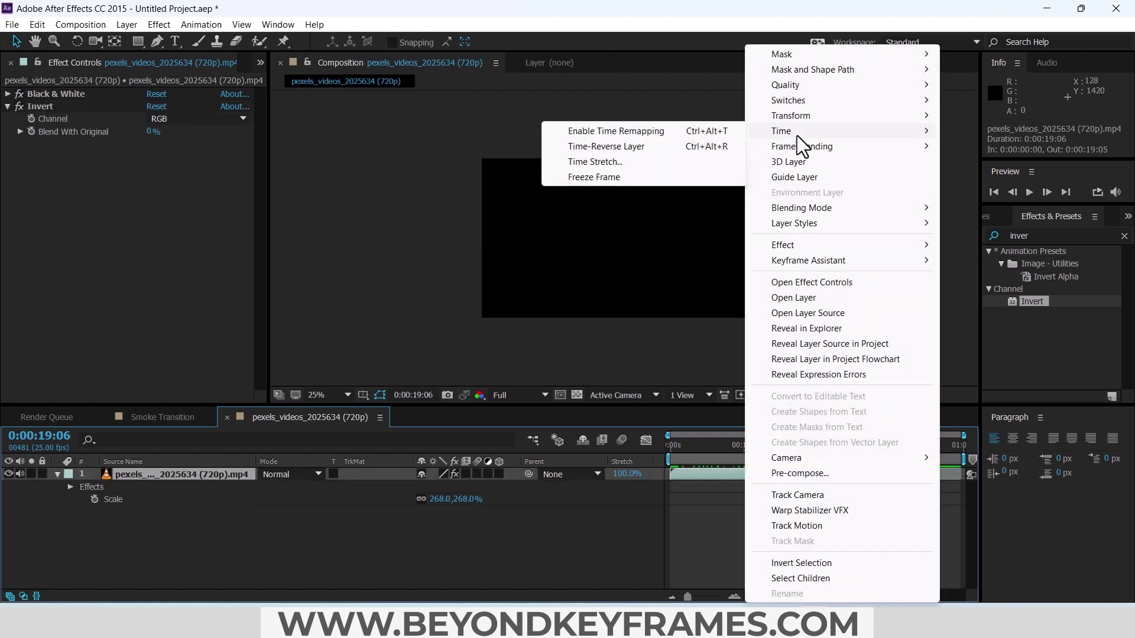
left_click(644, 165)
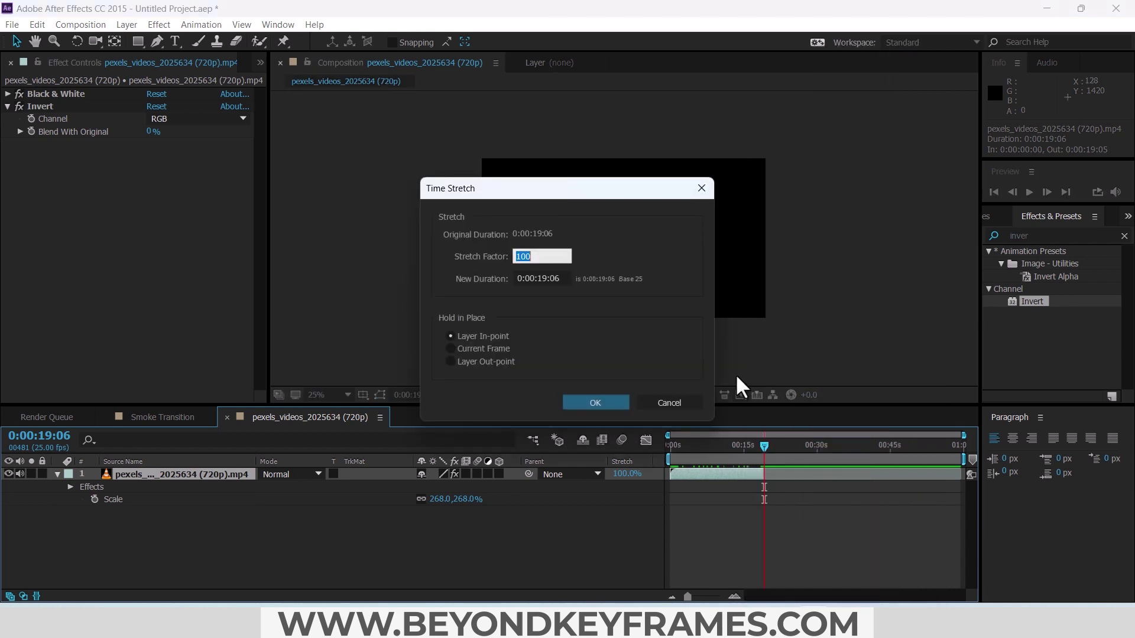
left_click(541, 278)
key("shift+Left")
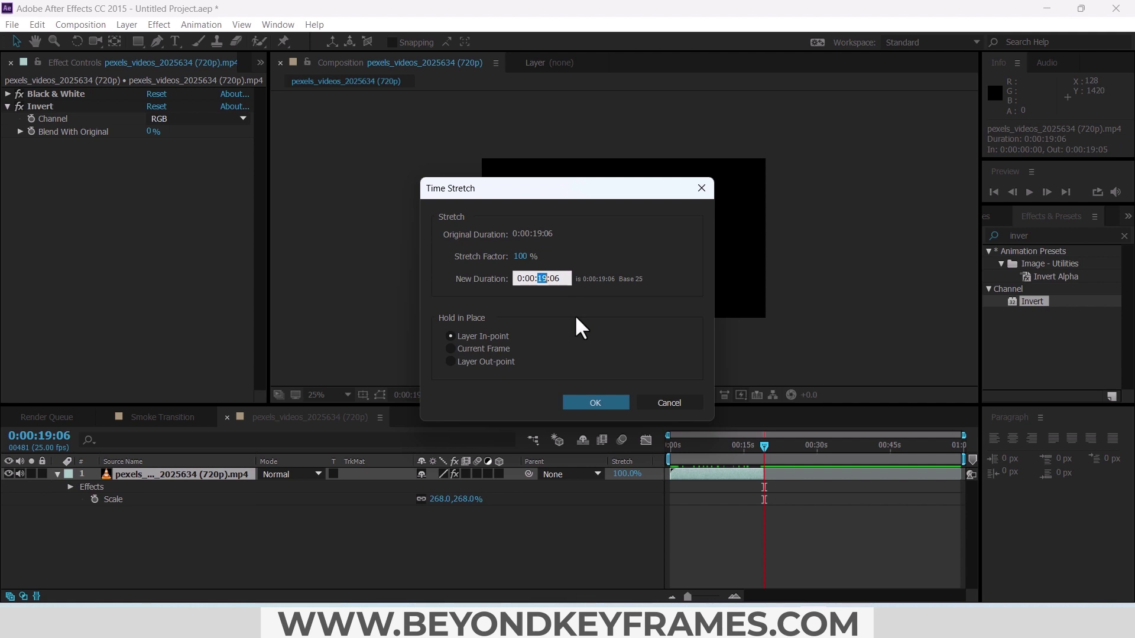
type("04")
key("Return")
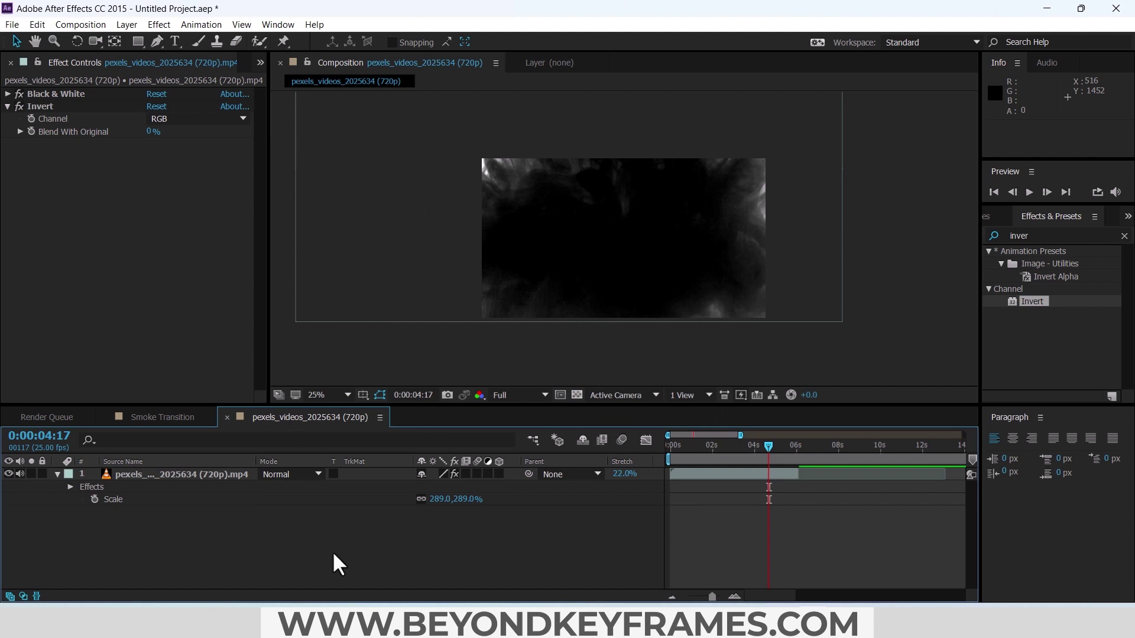
Rename the smoke comp to 'Smoke precomp' and add it to the Smoke Transition timeline.
key("ctrl+k")
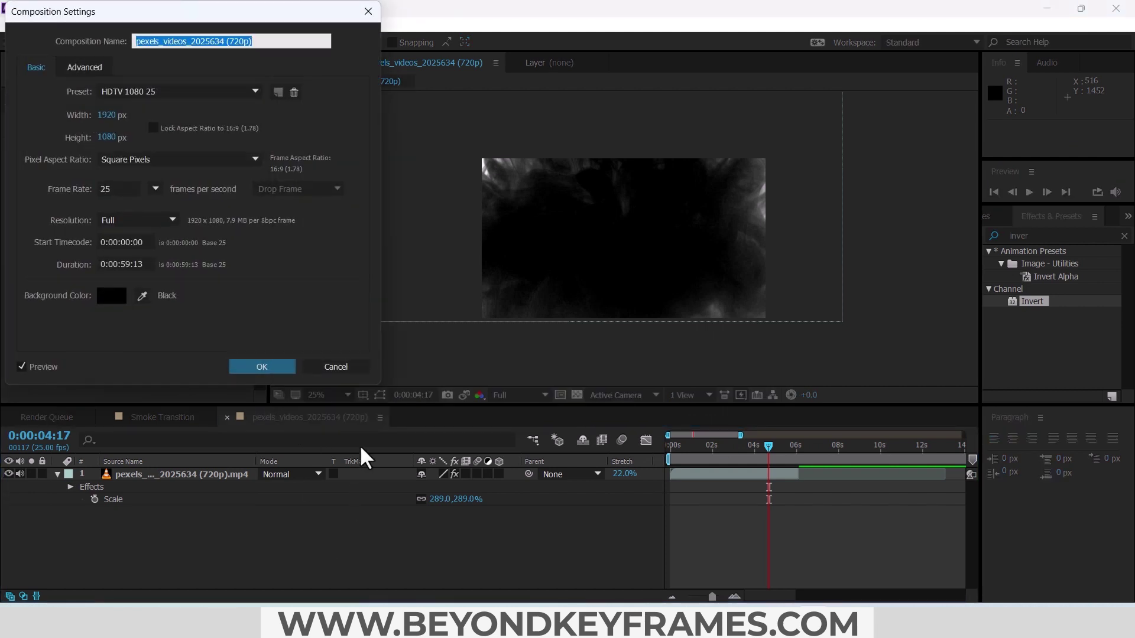
type("Smoke precomp")
key("Return")
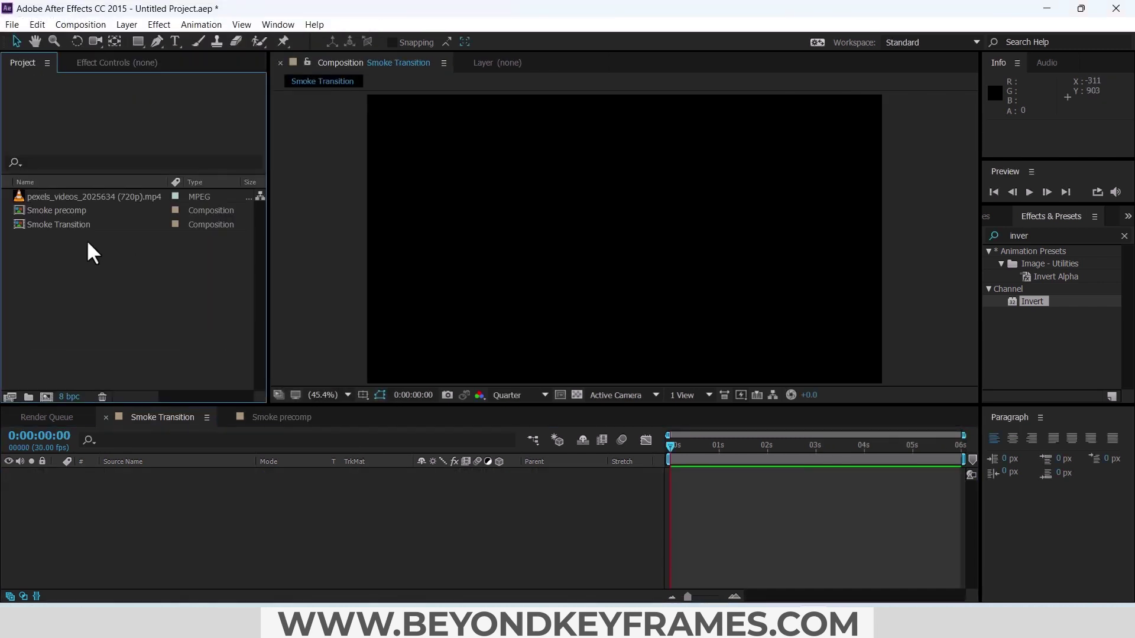
left_click_drag(59, 210, 145, 509)
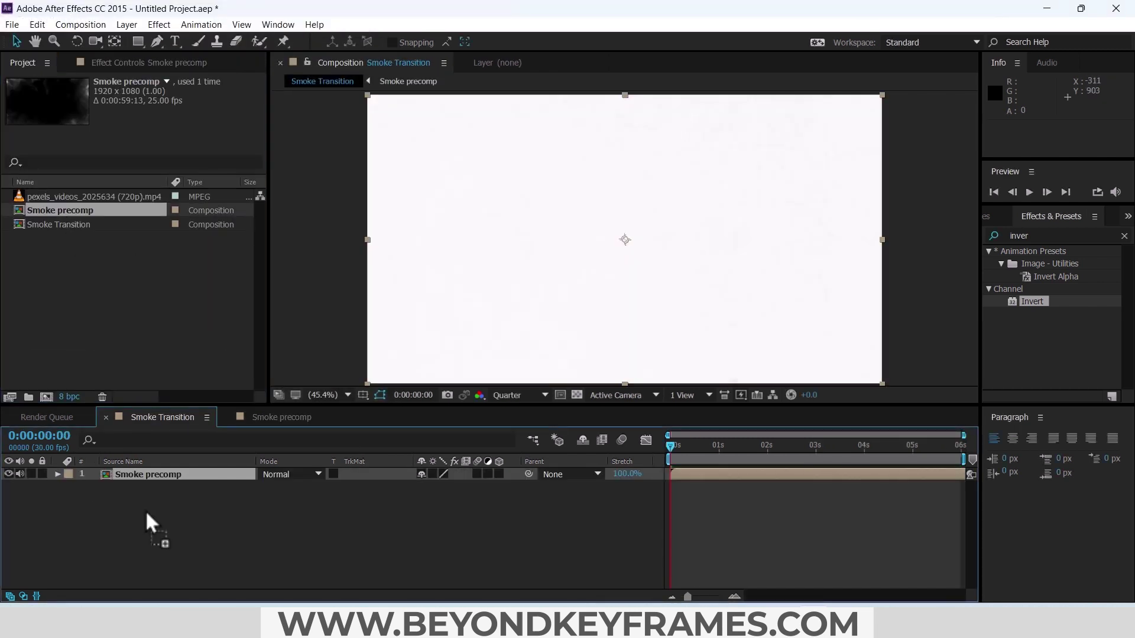
left_click(792, 552)
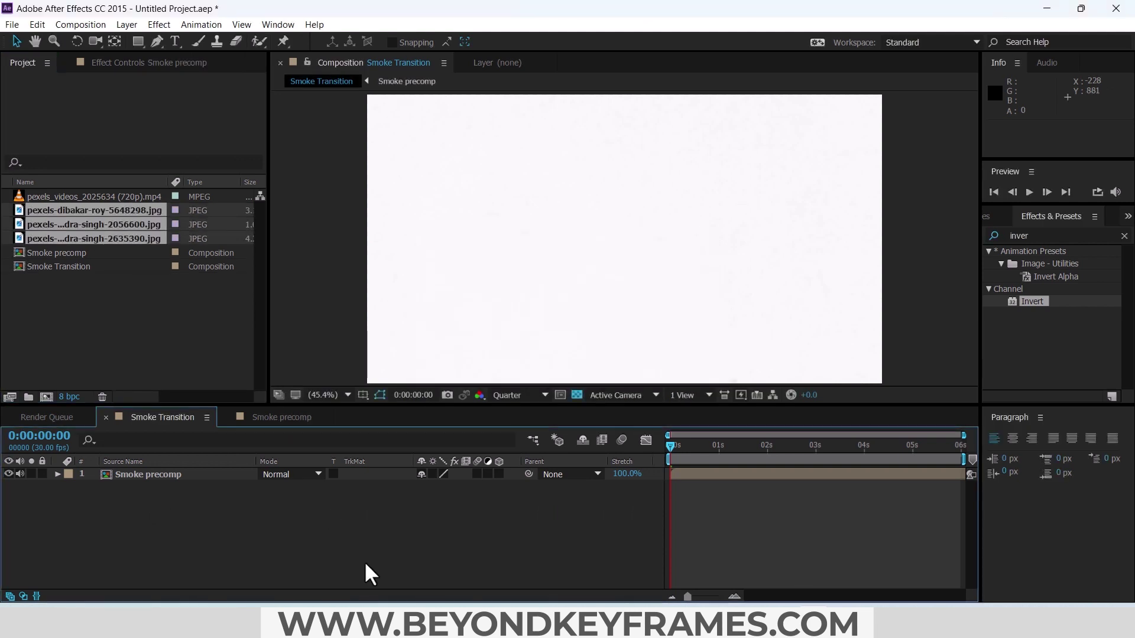
Place pexels-dibakar-roy-5648298.jpg in Smoke Transition beneath the Smoke precomp layer.
left_click(114, 334)
left_click(82, 240)
left_click_drag(83, 209, 102, 251)
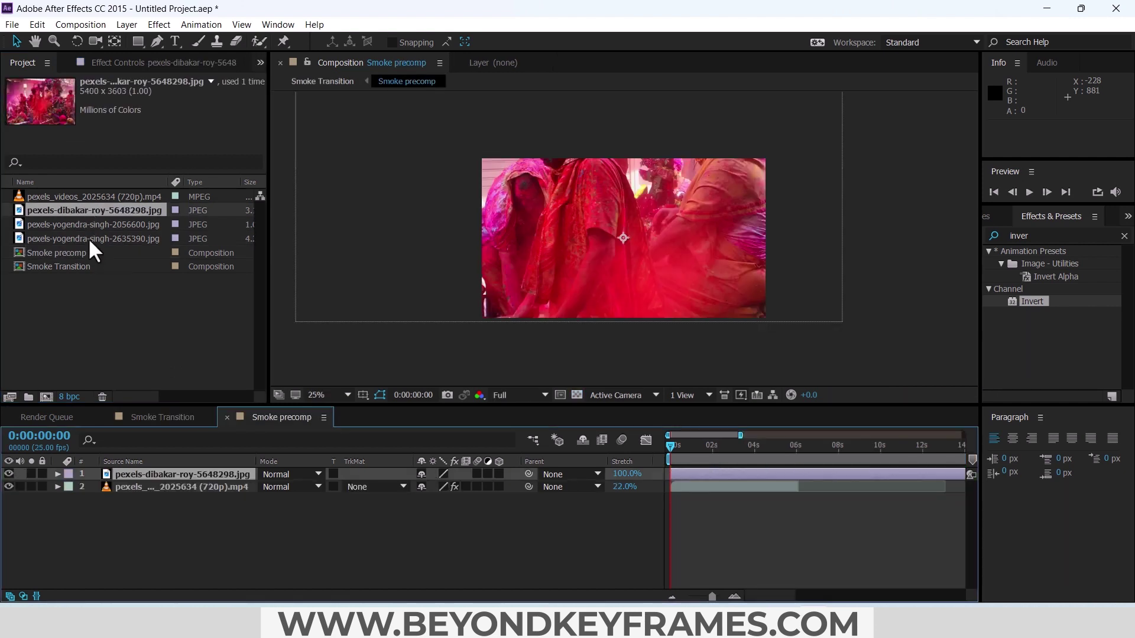
key("ctrl+z")
left_click(84, 238)
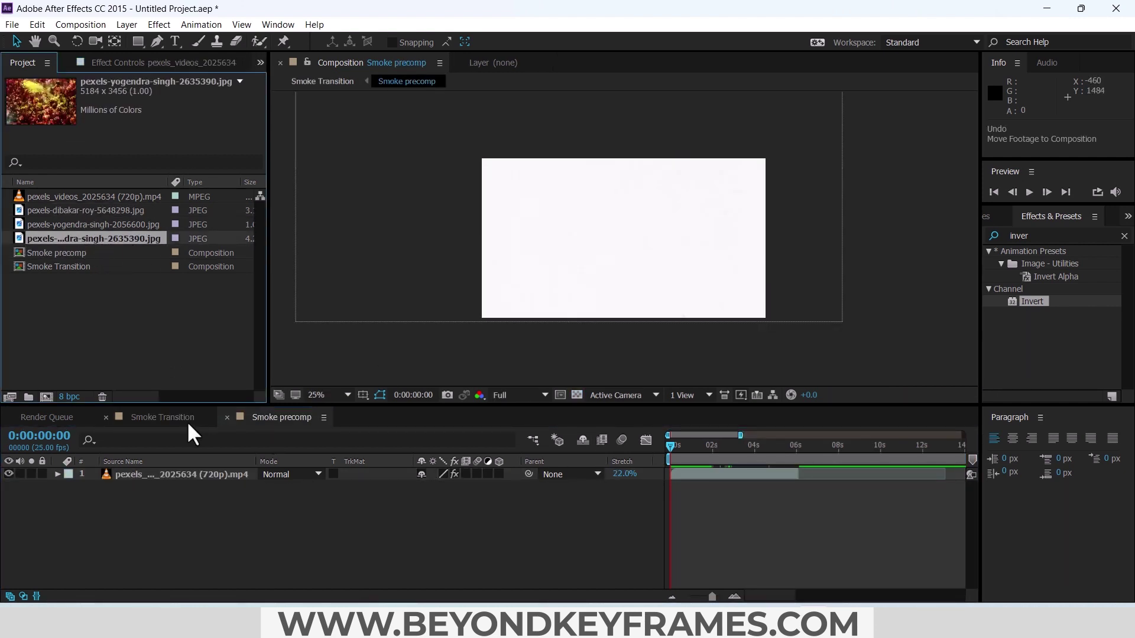
left_click(187, 421)
left_click(72, 223)
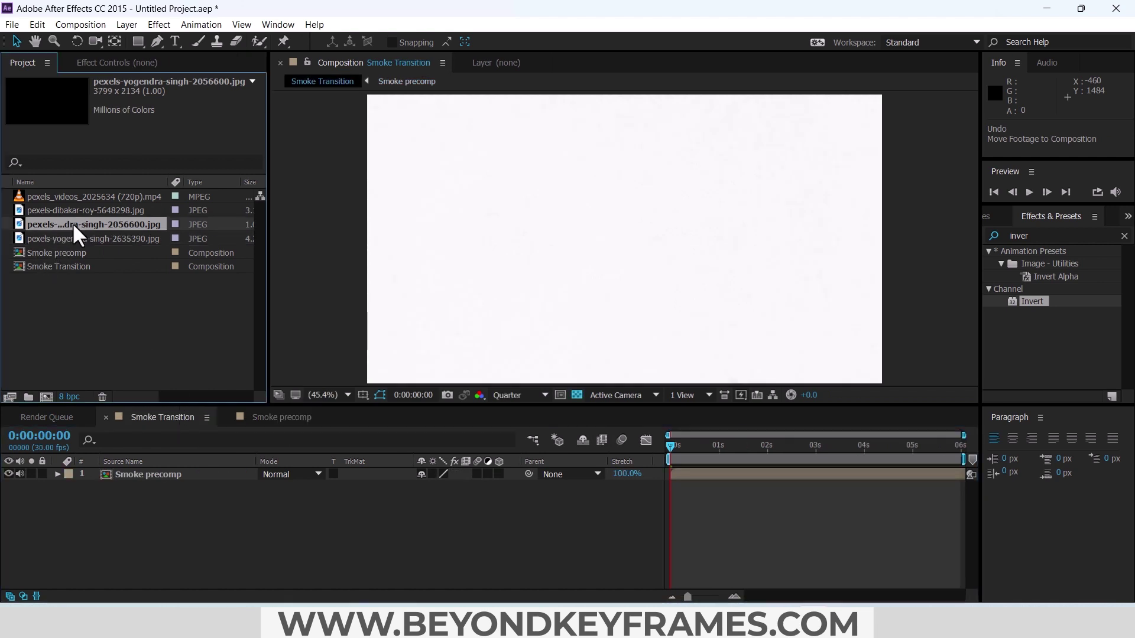
left_click(100, 210)
left_click_drag(98, 210, 195, 556)
Set Smoke precomp's mode to Silhouette Luma, show the transparency grid, and preview.
left_click(310, 477)
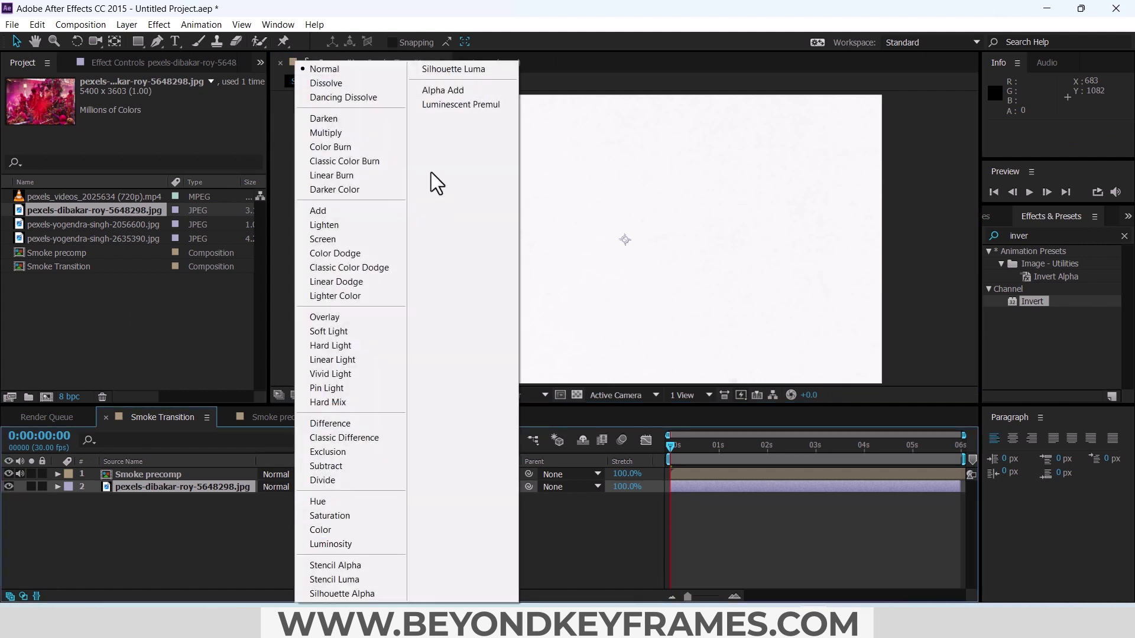
left_click(461, 71)
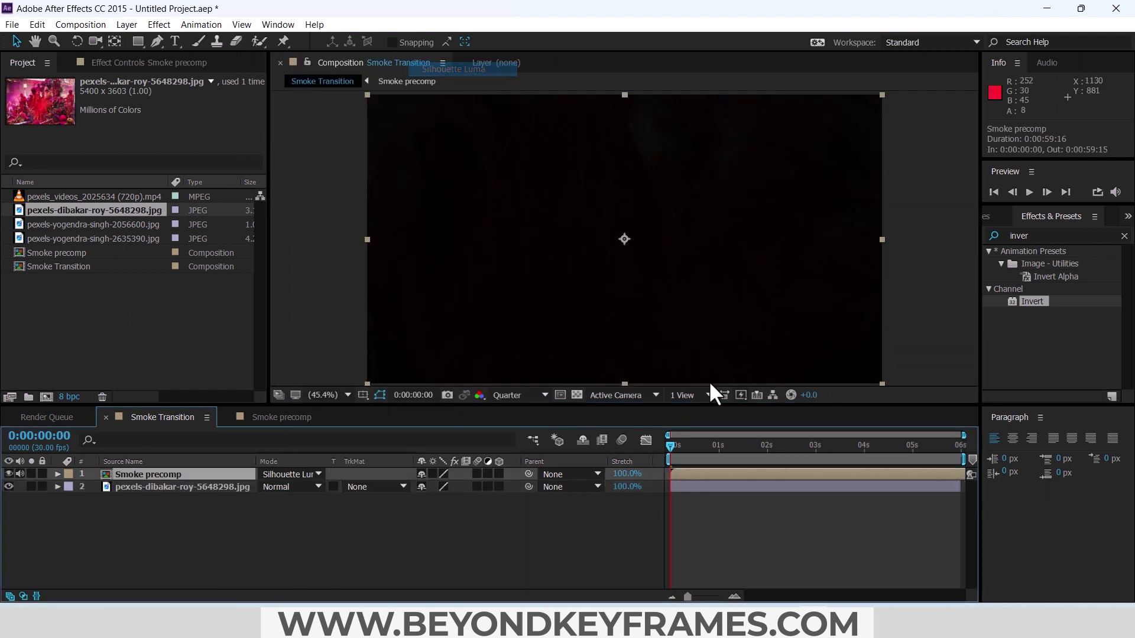
left_click(578, 394)
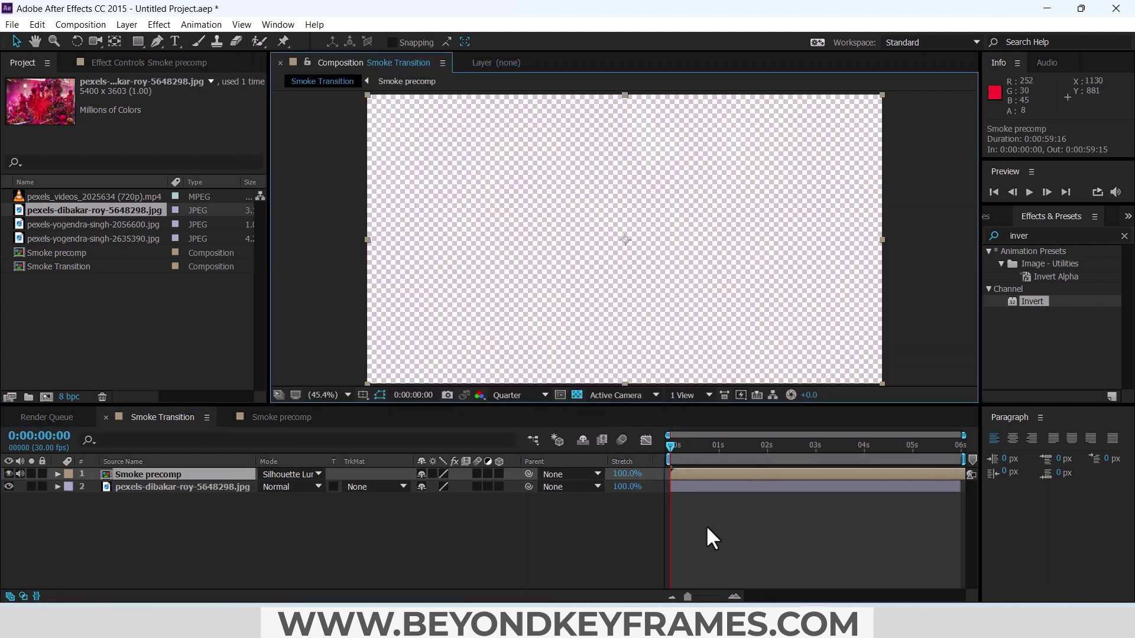
key("space")
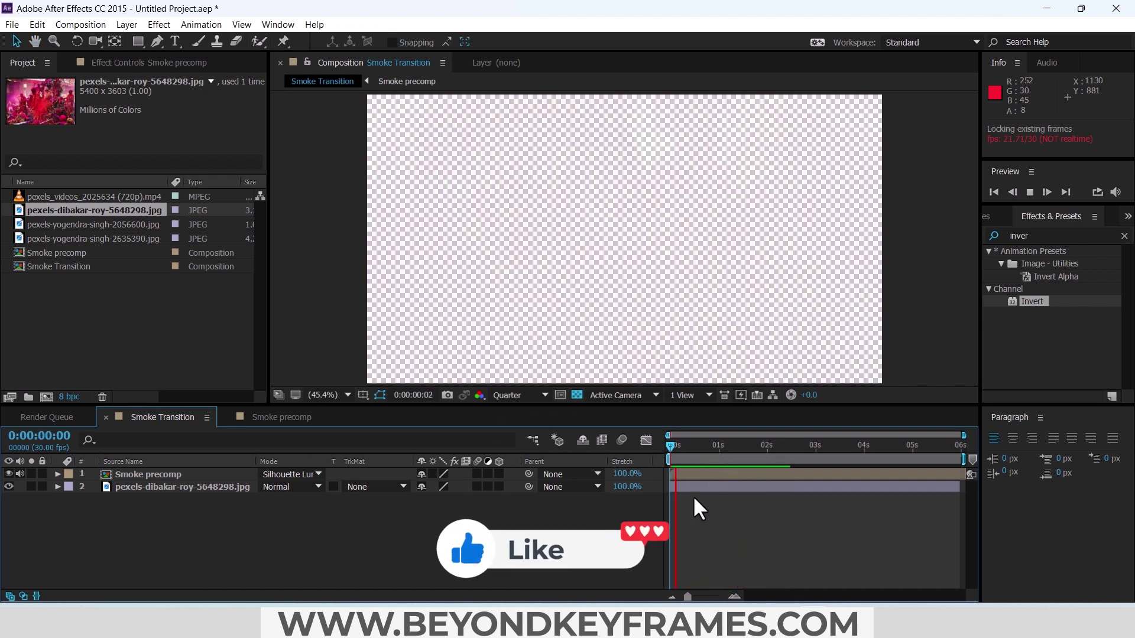
Scale the festival photo layer down to 39% and preview the transition.
left_click(687, 488)
key("s")
left_click_drag(437, 500, 390, 501)
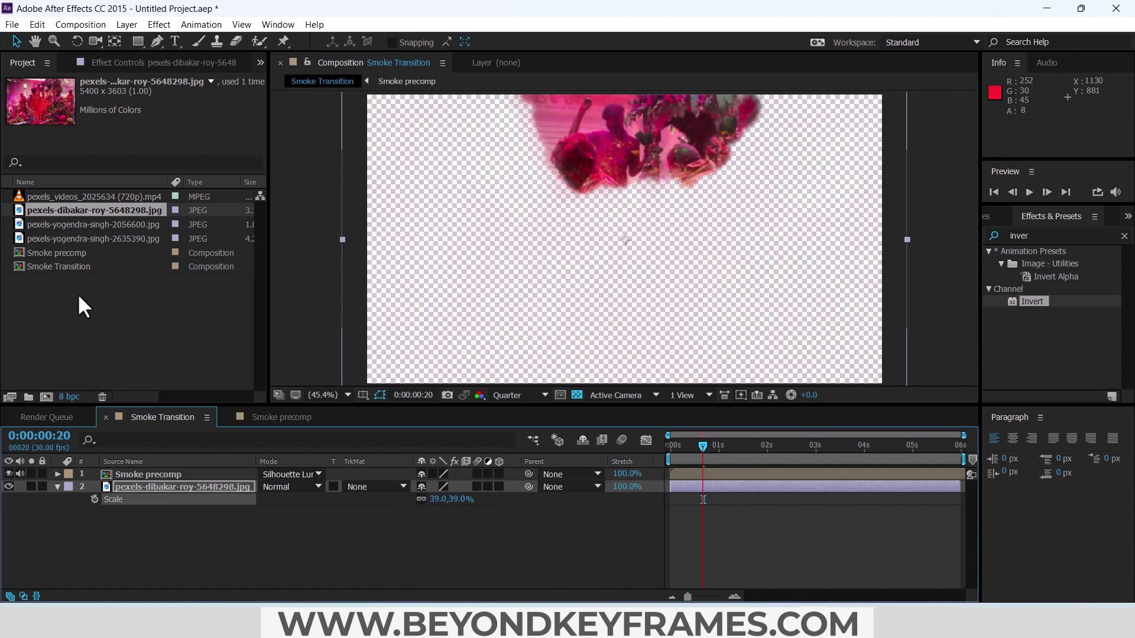
key("space")
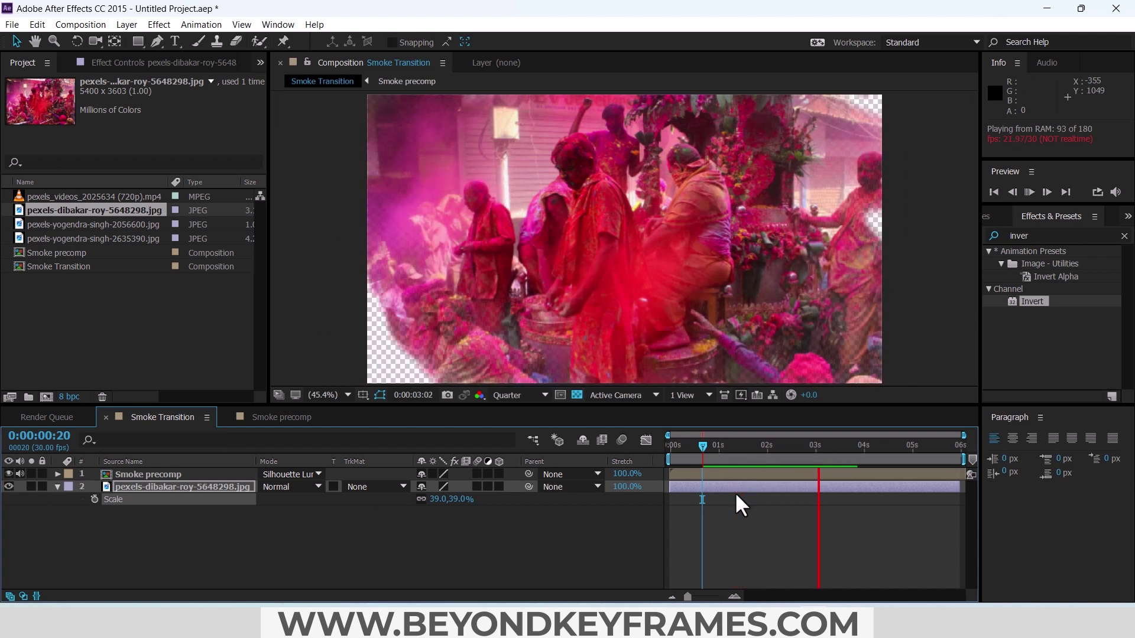
key("space")
left_click(615, 555)
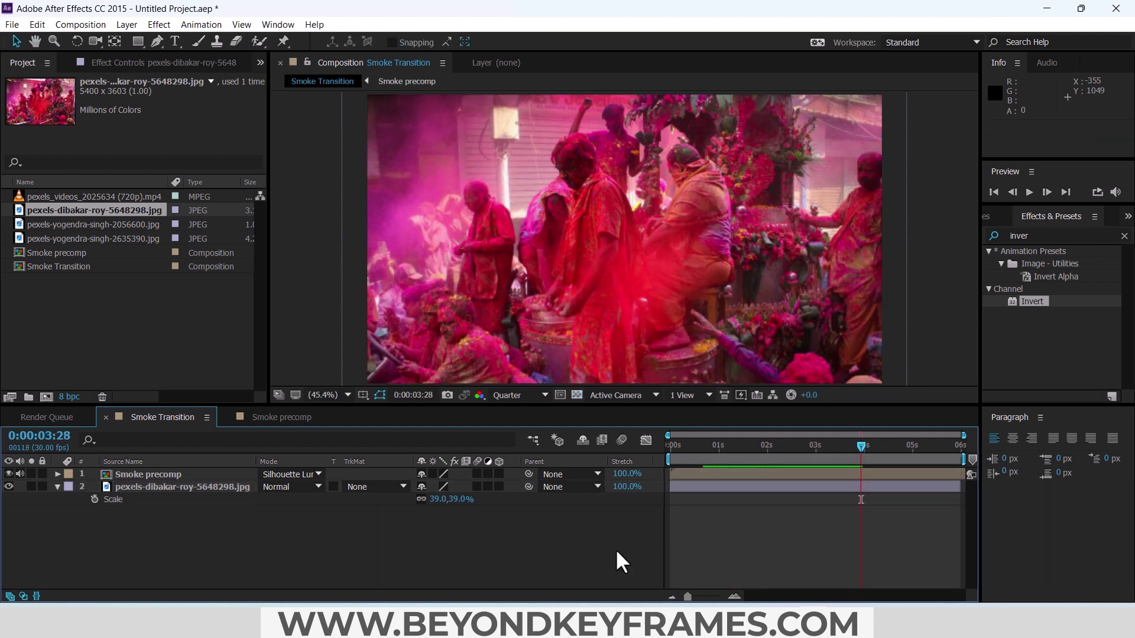